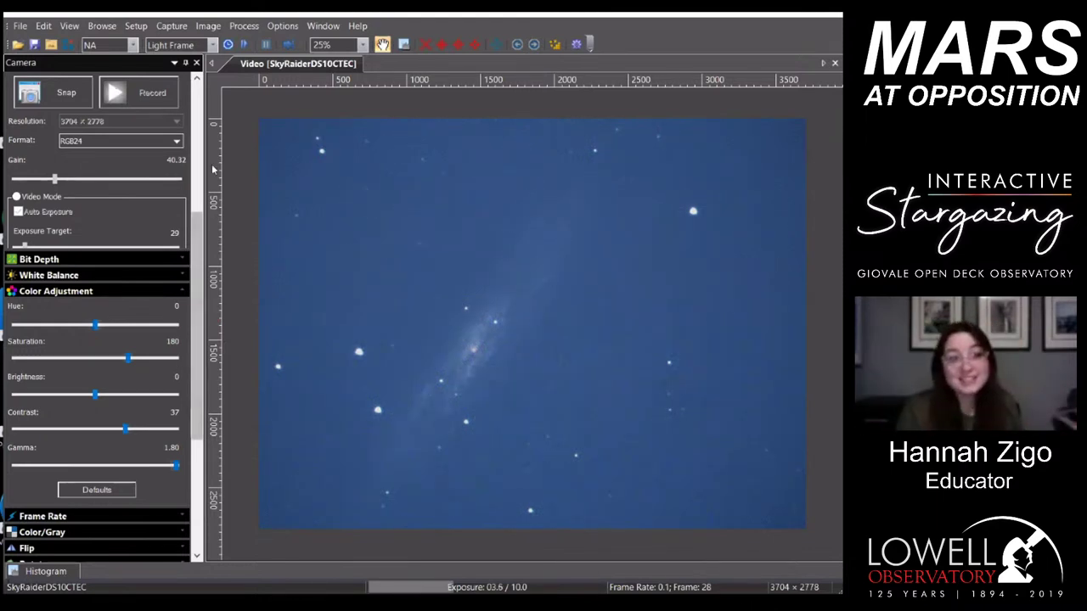
Step: Set white balance from a tight region around the bright upper-right star to neutralise the blue cast
{"action": "scroll", "coordinate": [192, 301], "scroll_direction": "down", "scroll_amount": 3}
{"action": "scroll", "coordinate": [192, 301], "scroll_direction": "up", "scroll_amount": 3}
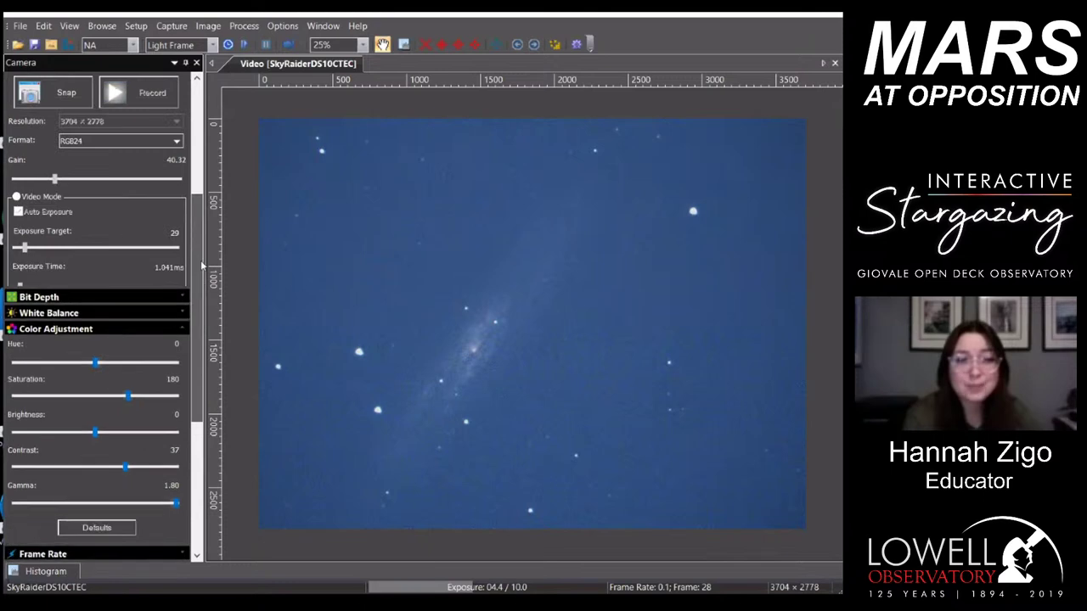
{"action": "left_click", "coordinate": [115, 361]}
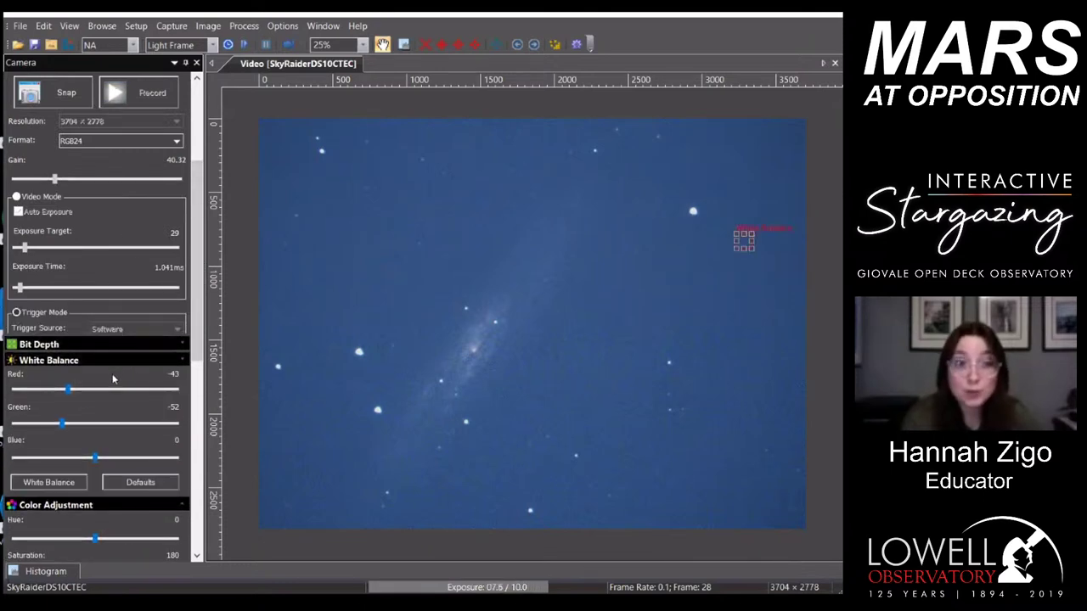
{"action": "mouse_move", "coordinate": [740, 239]}
{"action": "left_mouse_down"}
{"action": "mouse_move", "coordinate": [776, 142]}
{"action": "mouse_move", "coordinate": [799, 124]}
{"action": "left_mouse_up"}
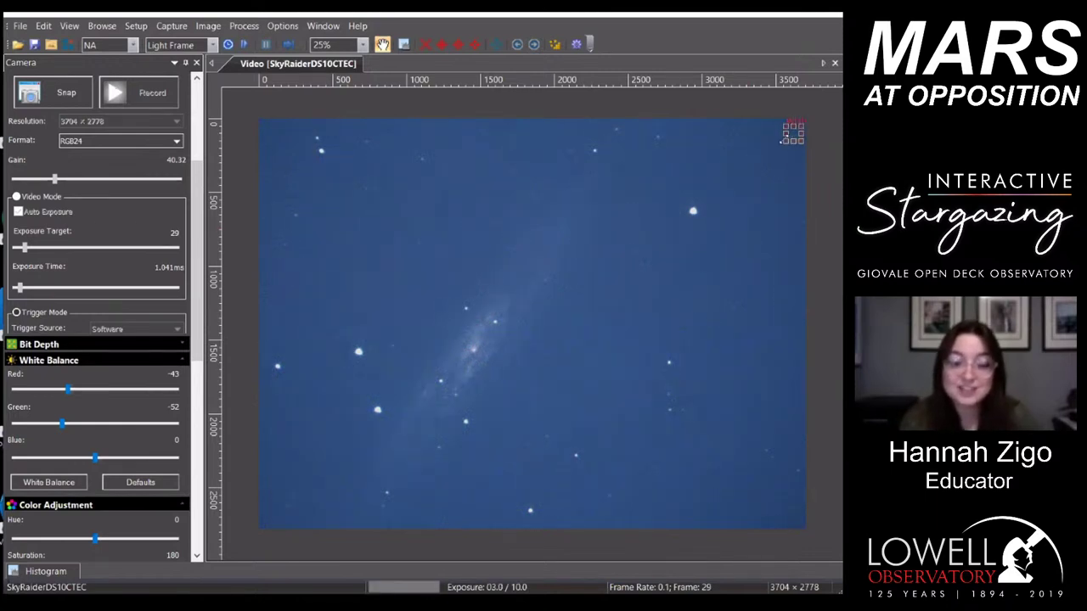
{"action": "left_click_drag", "start_coordinate": [756, 156], "coordinate": [705, 214]}
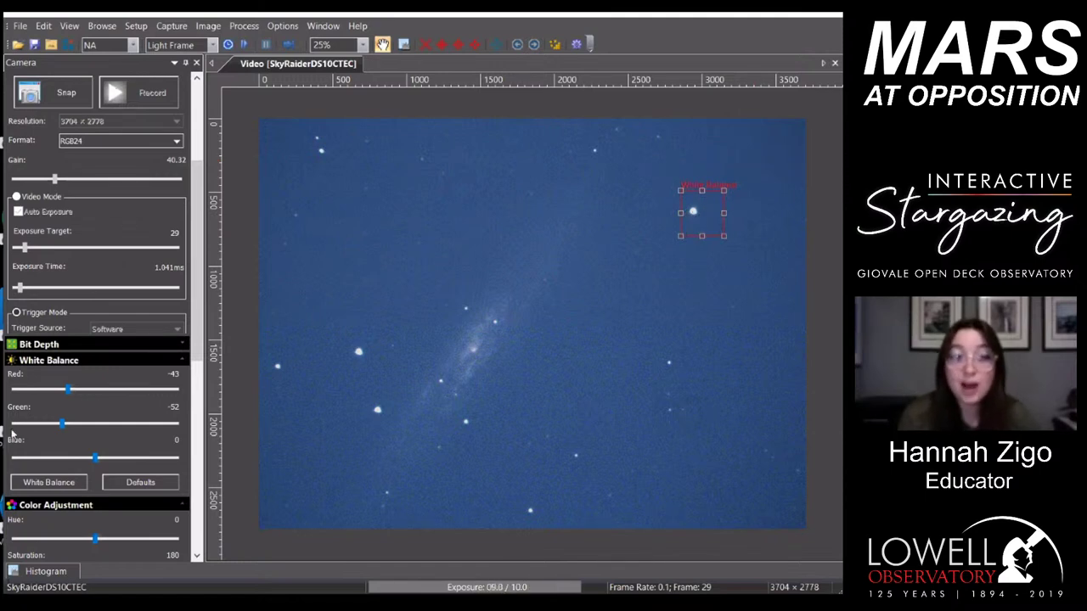
{"action": "left_click", "coordinate": [44, 482]}
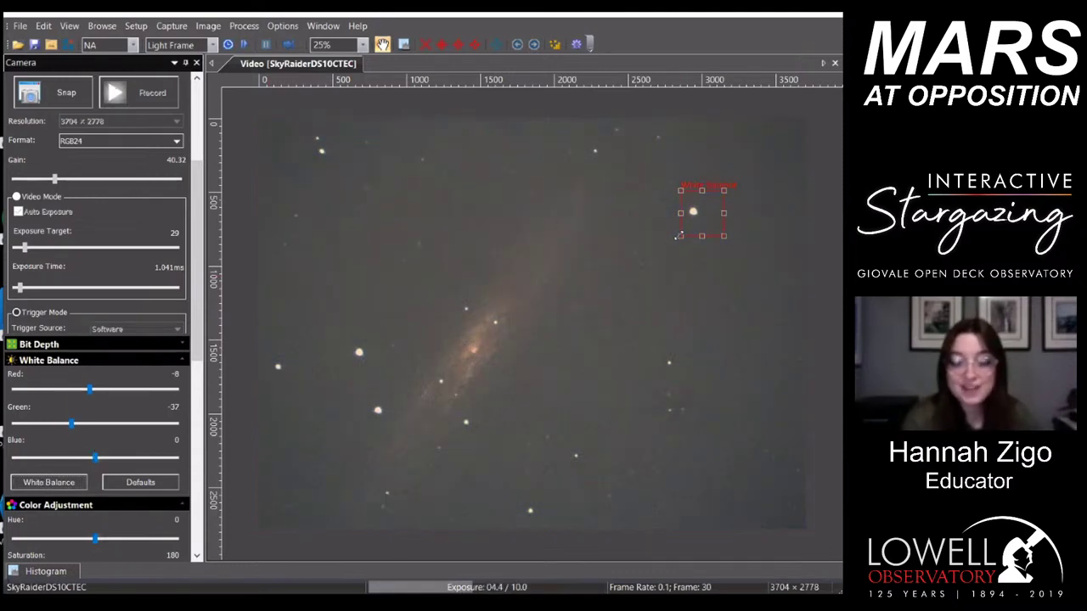
{"action": "left_click_drag", "start_coordinate": [679, 236], "coordinate": [780, 143]}
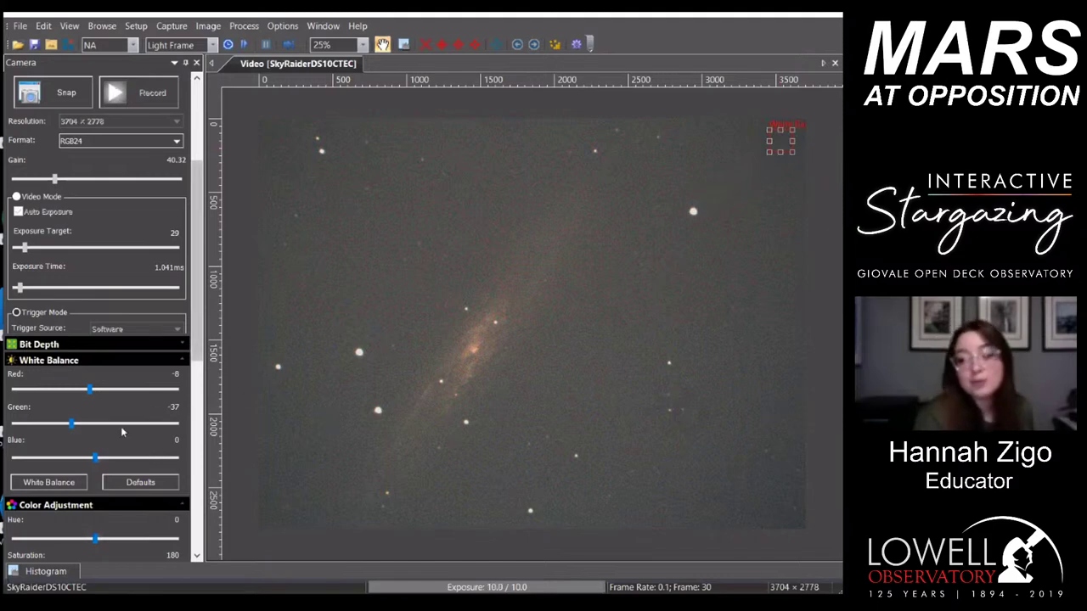
{"action": "left_click", "coordinate": [49, 482]}
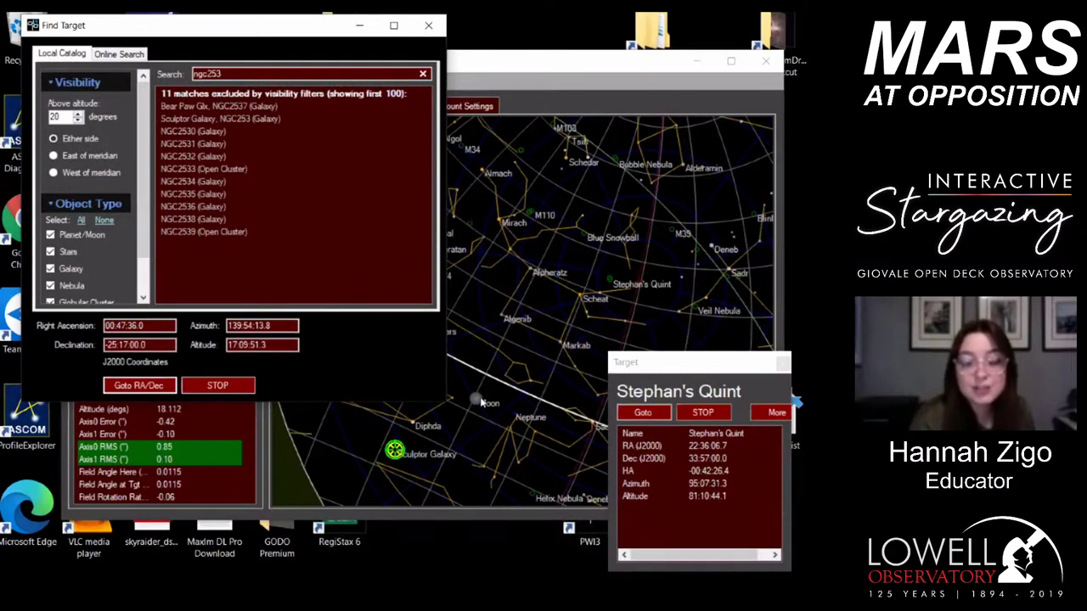
Step: Target the Moon on the sky chart and slew the telescope to it with Goto
{"action": "left_click", "coordinate": [477, 398]}
{"action": "left_click", "coordinate": [642, 412]}
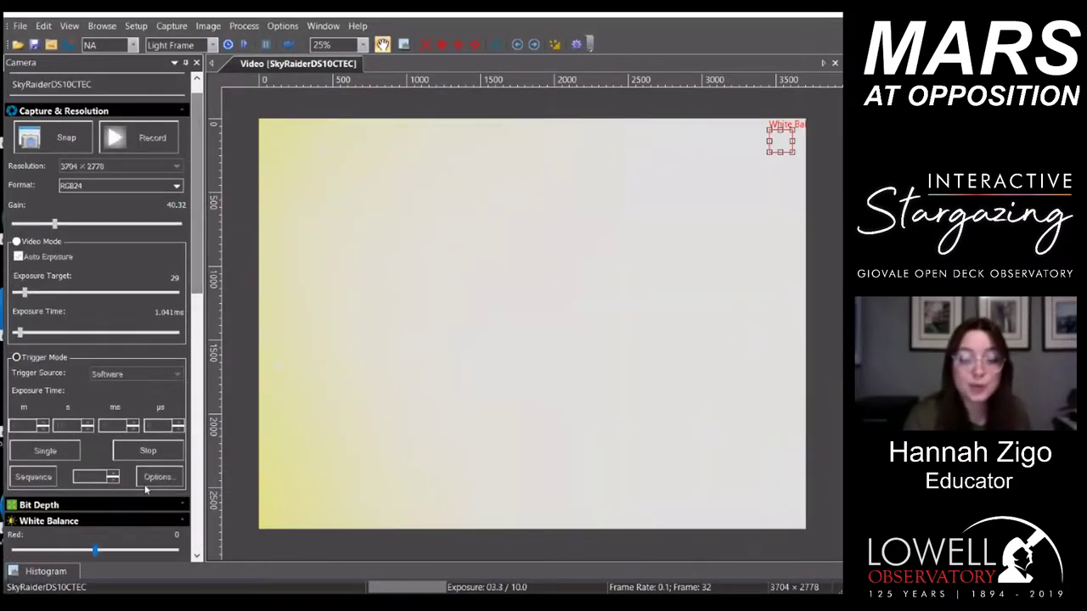
Step: Turn on Auto Exposure metered on the lower-left lunar surface, then apply White Balance
{"action": "left_click", "coordinate": [17, 255]}
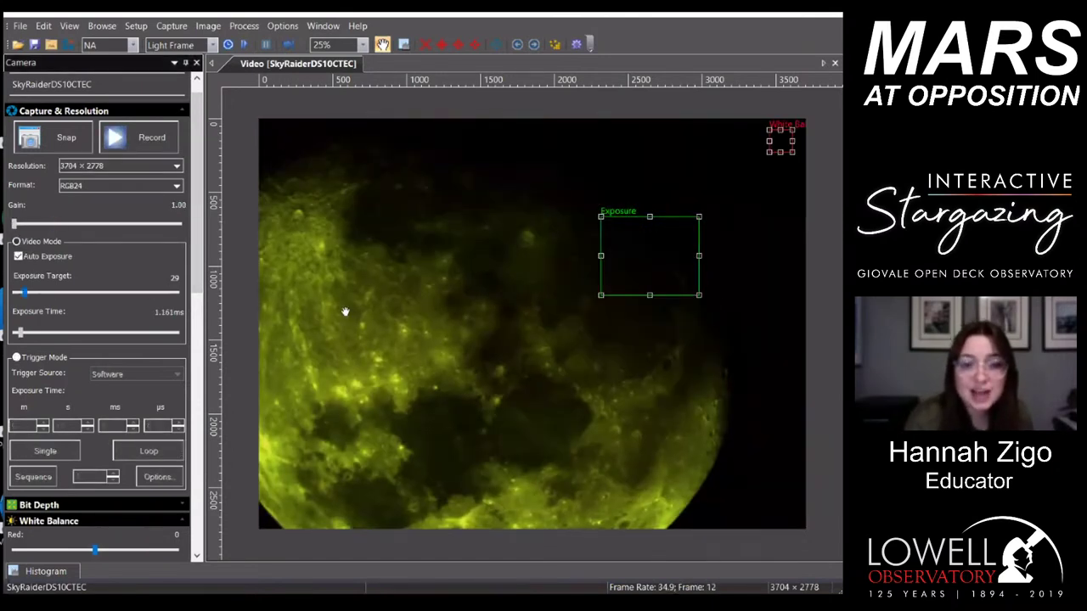
{"action": "left_click_drag", "start_coordinate": [603, 274], "coordinate": [651, 292]}
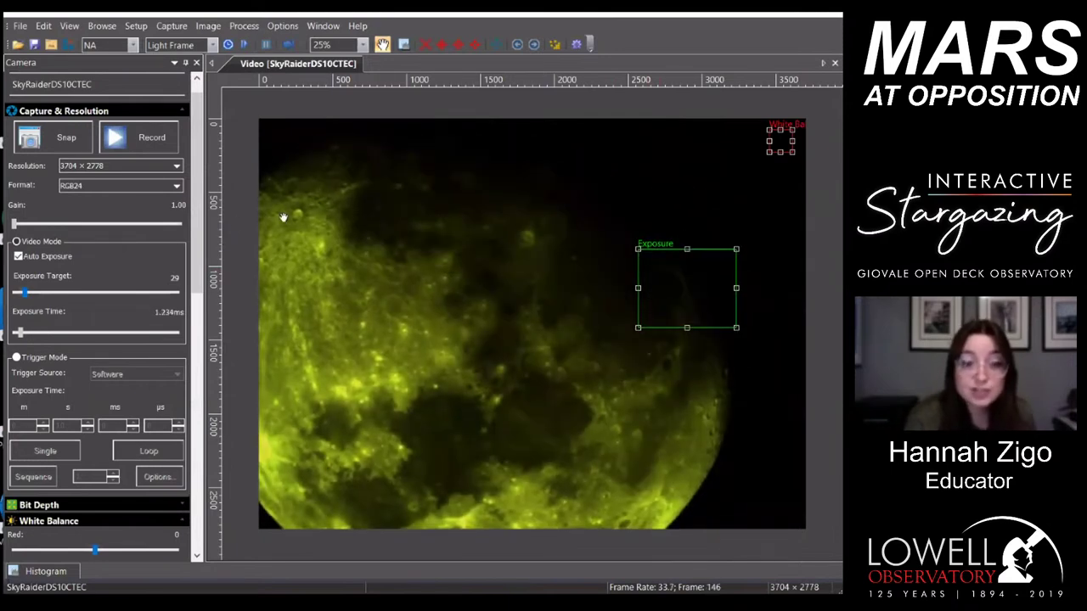
{"action": "scroll", "coordinate": [197, 227], "scroll_direction": "down", "scroll_amount": 5}
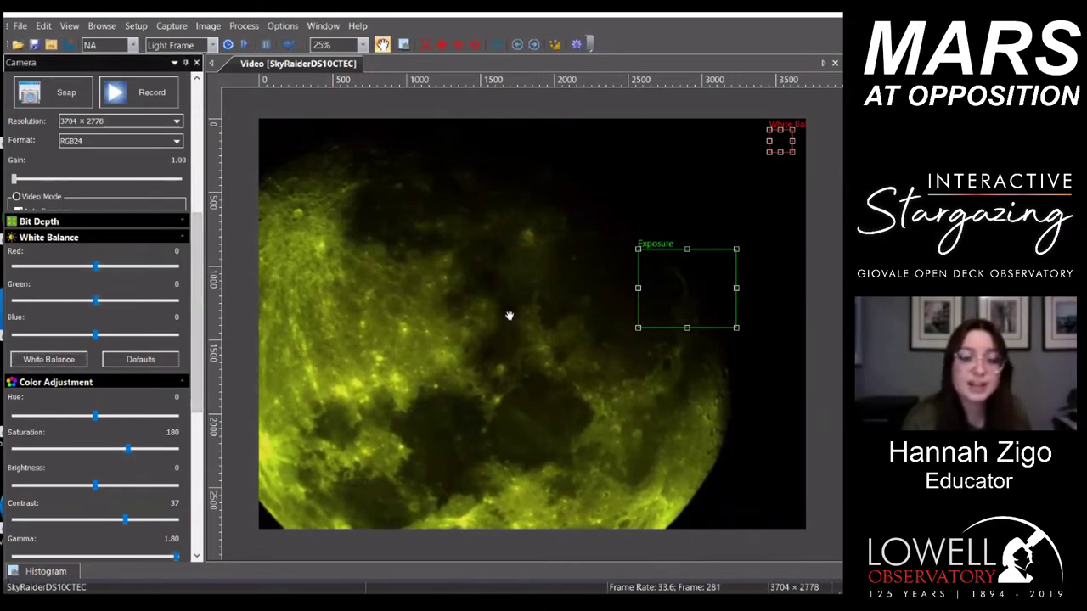
{"action": "left_click_drag", "start_coordinate": [714, 273], "coordinate": [639, 224]}
{"action": "left_click", "coordinate": [73, 359]}
{"action": "left_click", "coordinate": [67, 359]}
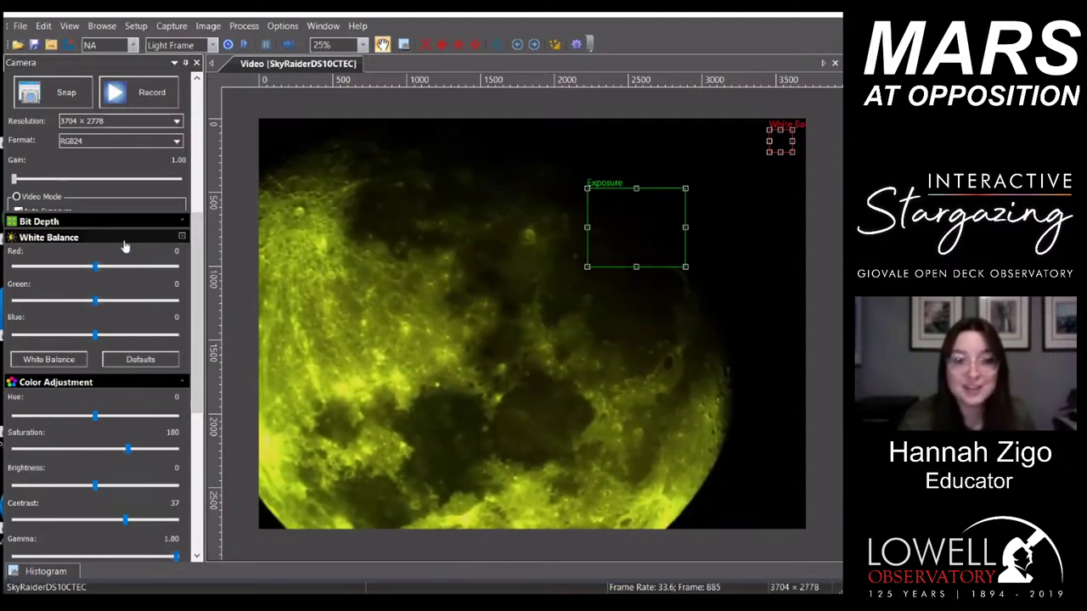
{"action": "scroll", "coordinate": [195, 254], "scroll_direction": "up", "scroll_amount": 5}
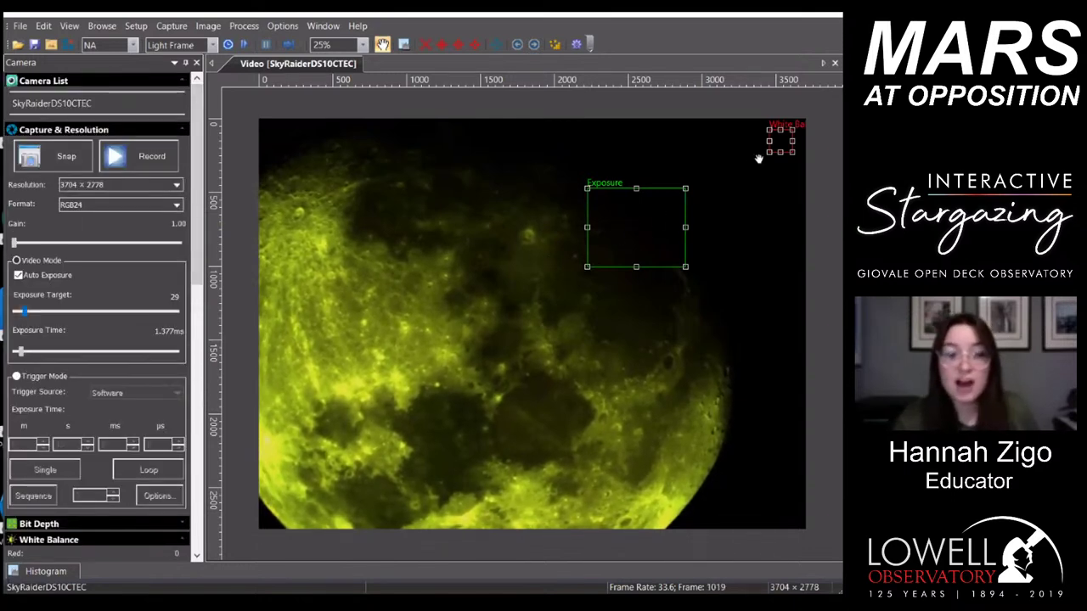
Step: White-balance from a region on the Moon's surface, collapse White Balance, and nudge the exposure region
{"action": "left_click_drag", "start_coordinate": [779, 146], "coordinate": [466, 448]}
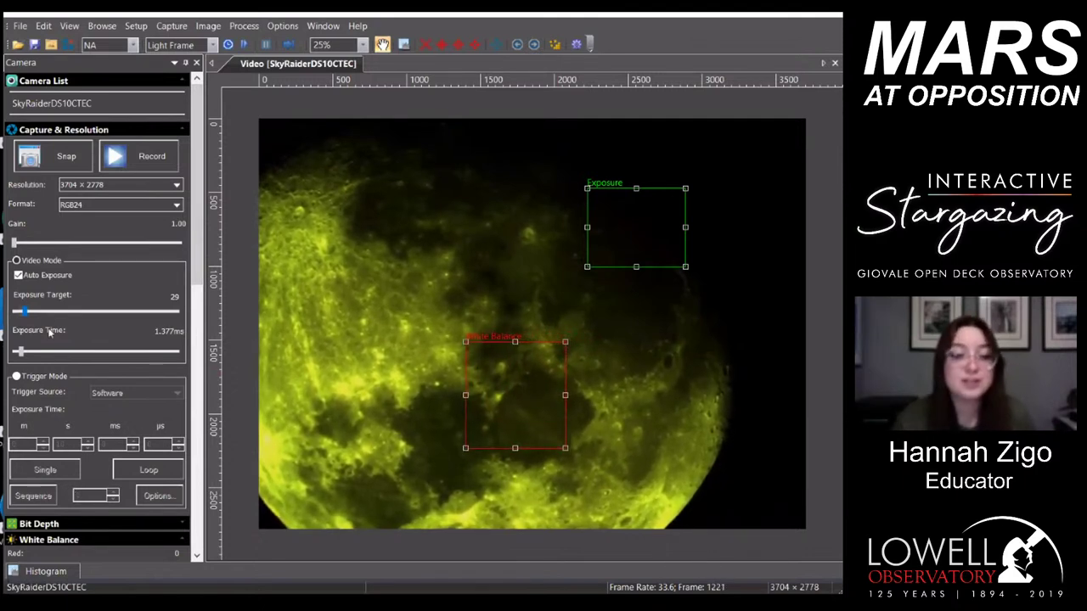
{"action": "scroll", "coordinate": [93, 438], "scroll_direction": "down", "scroll_amount": 5}
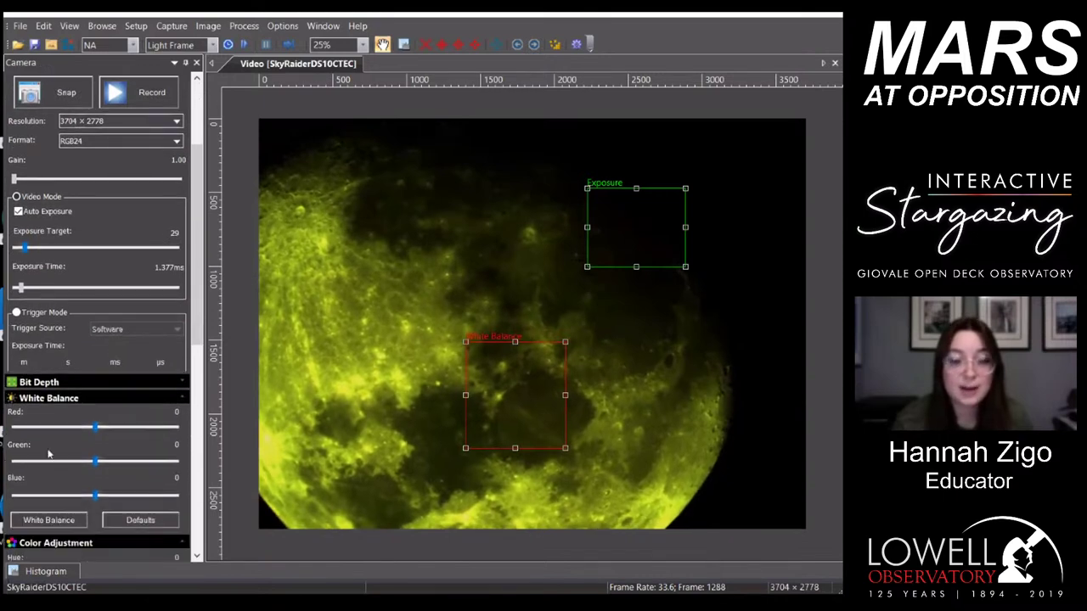
{"action": "left_click", "coordinate": [49, 519]}
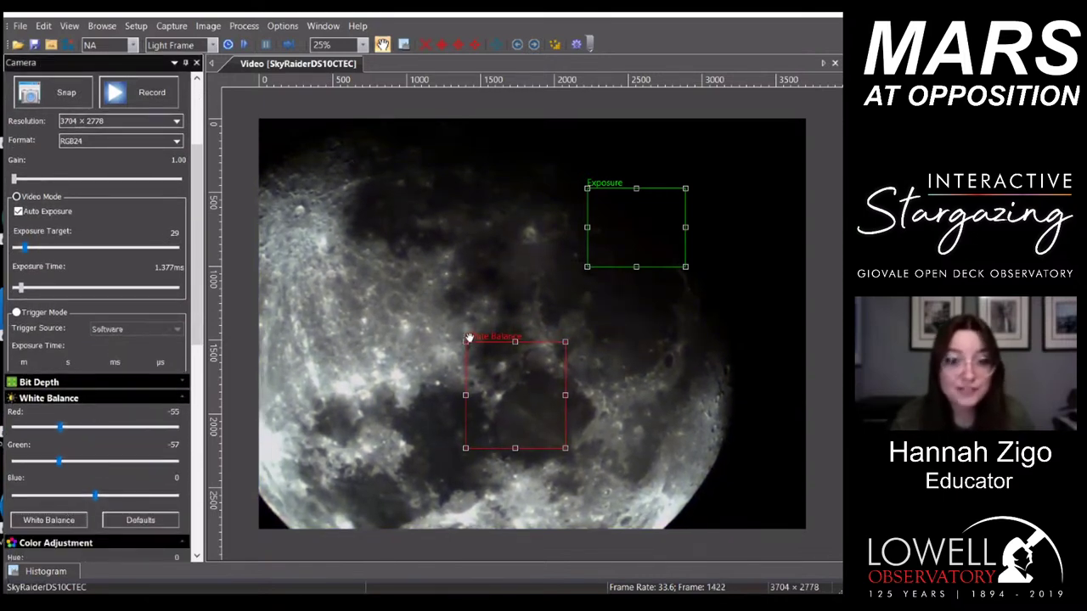
{"action": "left_click", "coordinate": [181, 397]}
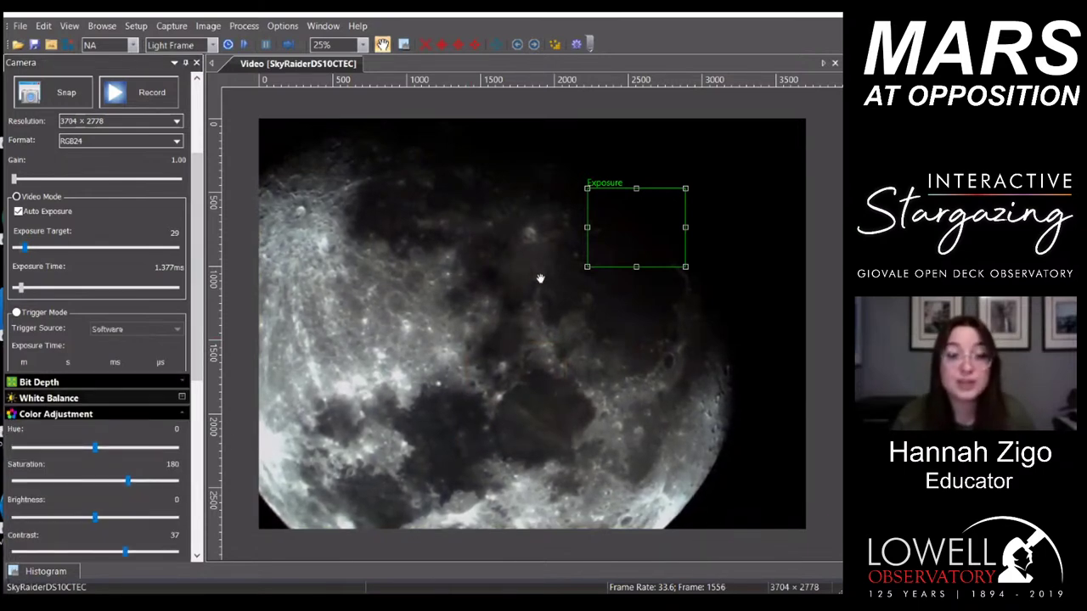
{"action": "left_click_drag", "start_coordinate": [657, 230], "coordinate": [682, 258]}
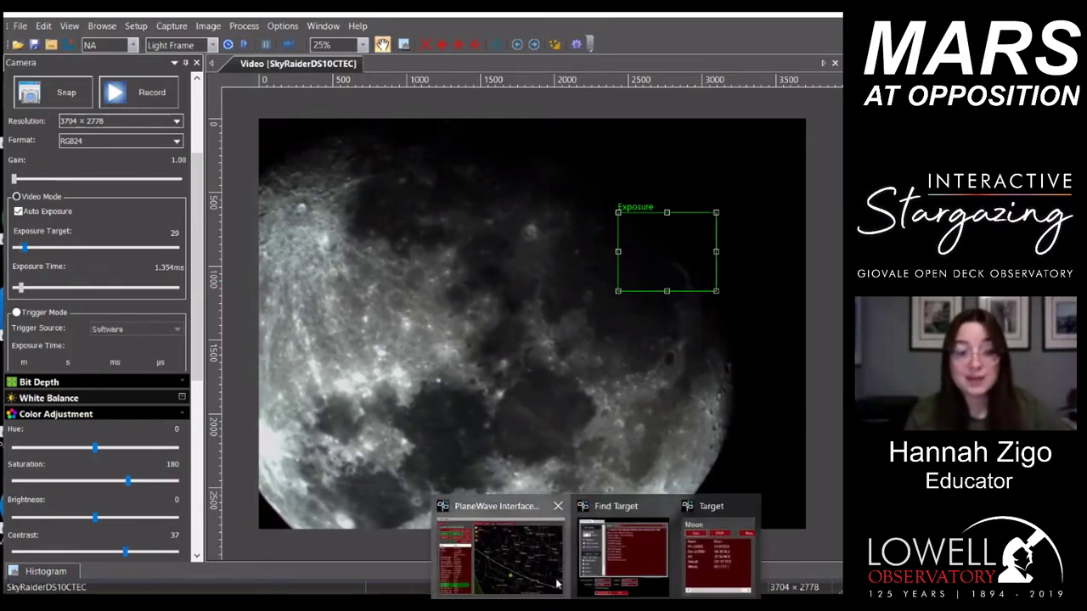
Step: Bring PlaneWave Interface forward and zoom the sky chart out around the Moon
{"action": "left_click", "coordinate": [501, 543]}
{"action": "left_click", "coordinate": [505, 370]}
{"action": "scroll", "coordinate": [526, 348], "scroll_direction": "down", "scroll_amount": 8}
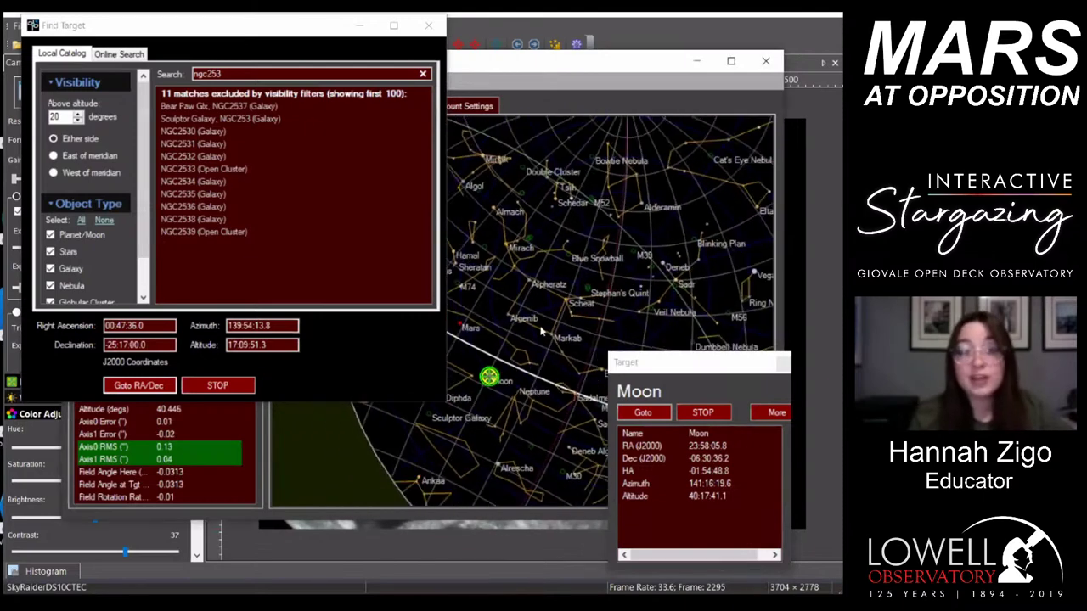
{"action": "scroll", "coordinate": [553, 326], "scroll_direction": "down", "scroll_amount": 5}
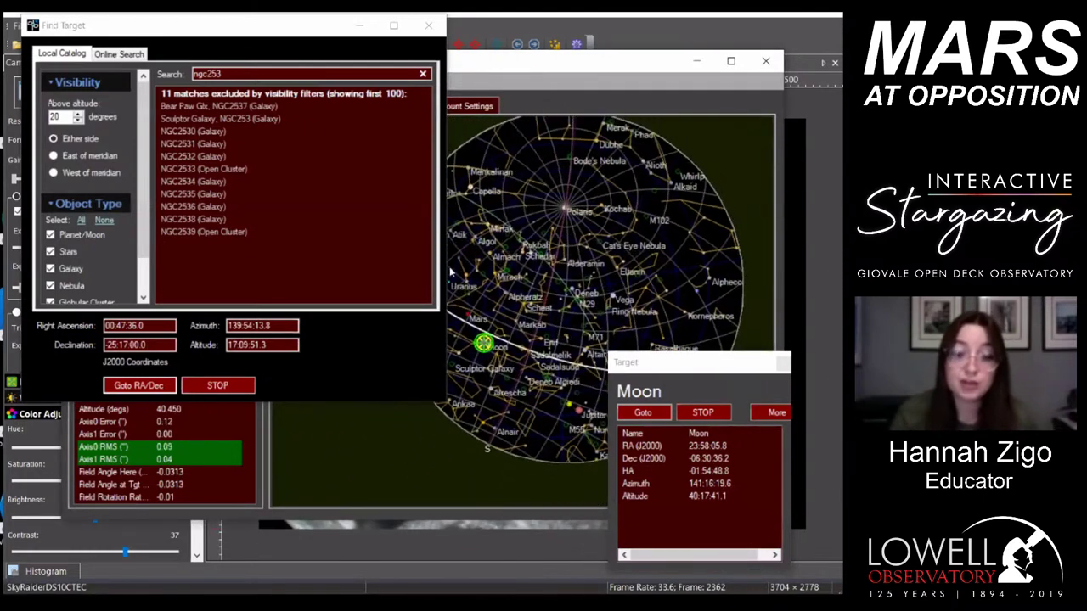
Step: Rearrange the Find Target and Moon Target windows, then return to the camera view
{"action": "left_click", "coordinate": [206, 74]}
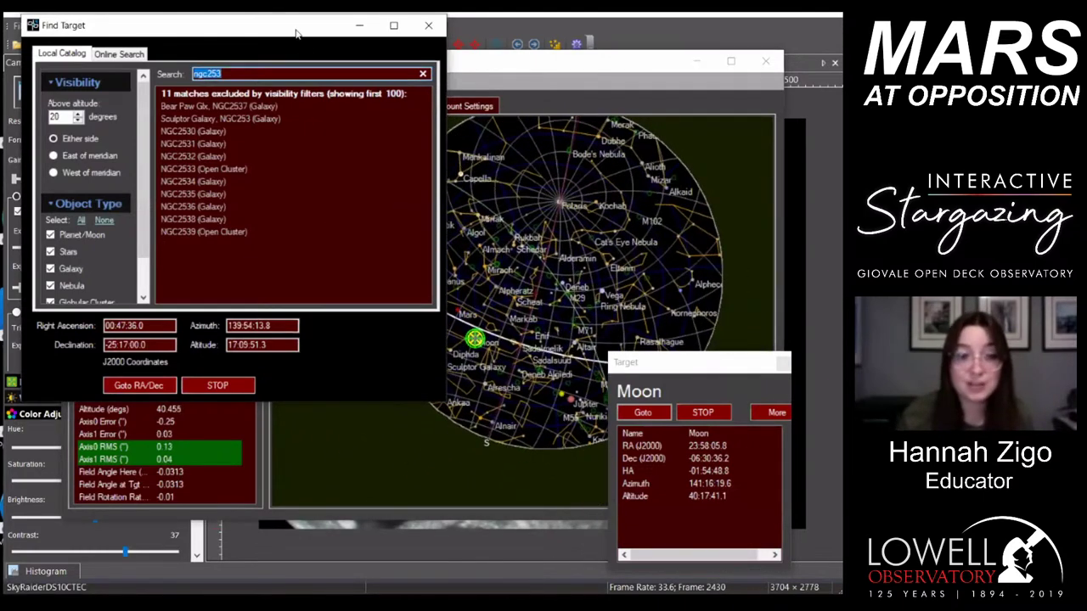
{"action": "left_click_drag", "start_coordinate": [297, 28], "coordinate": [246, 21]}
{"action": "scroll", "coordinate": [545, 199], "scroll_direction": "down", "scroll_amount": 3}
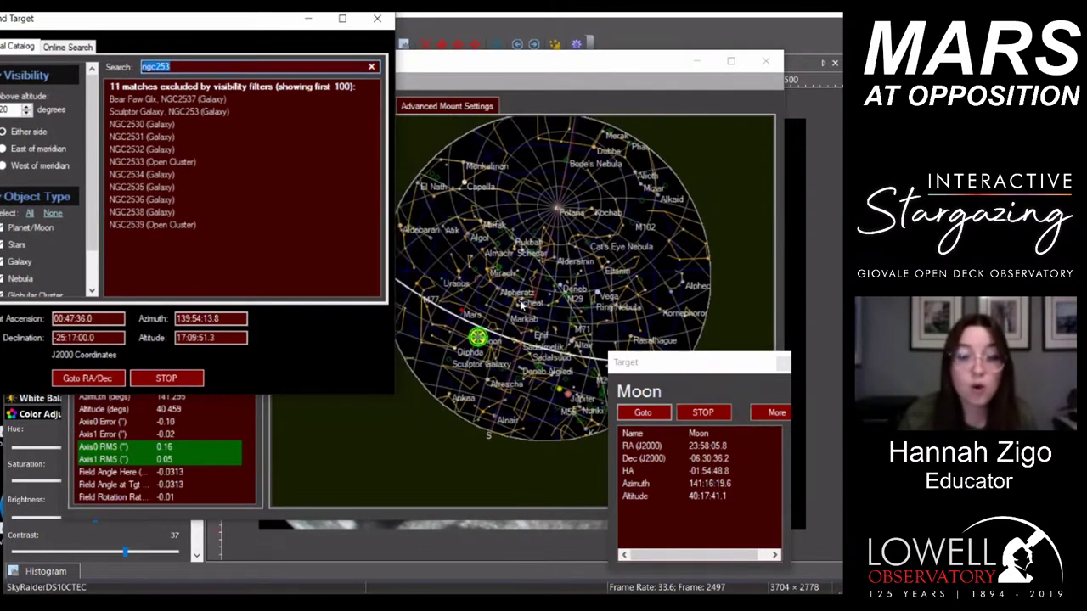
{"action": "left_click", "coordinate": [669, 365]}
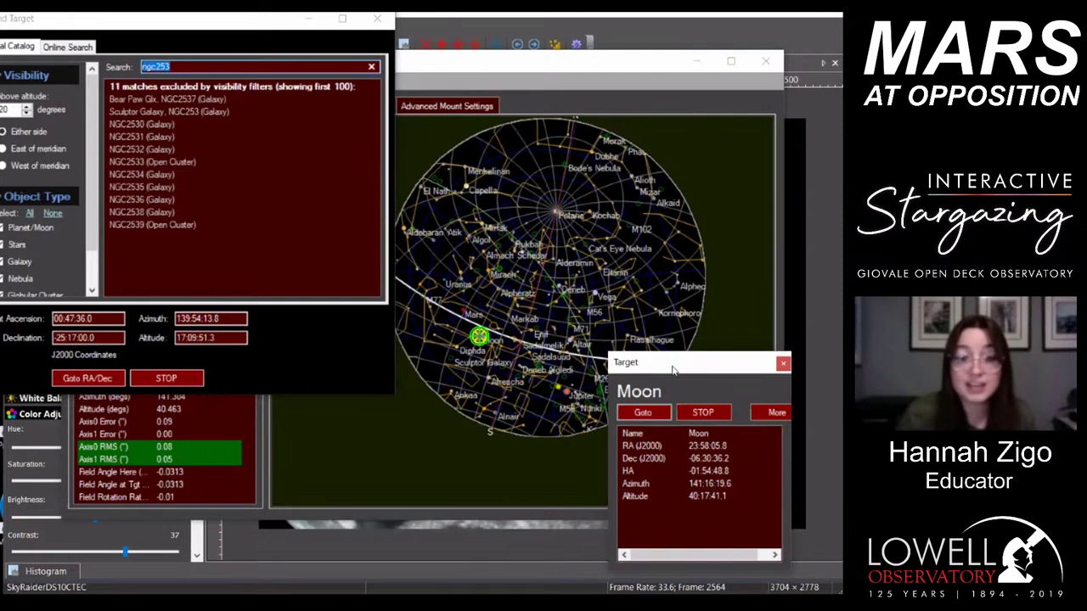
{"action": "left_click_drag", "start_coordinate": [673, 369], "coordinate": [732, 408]}
{"action": "left_click_drag", "start_coordinate": [203, 30], "coordinate": [239, 36]}
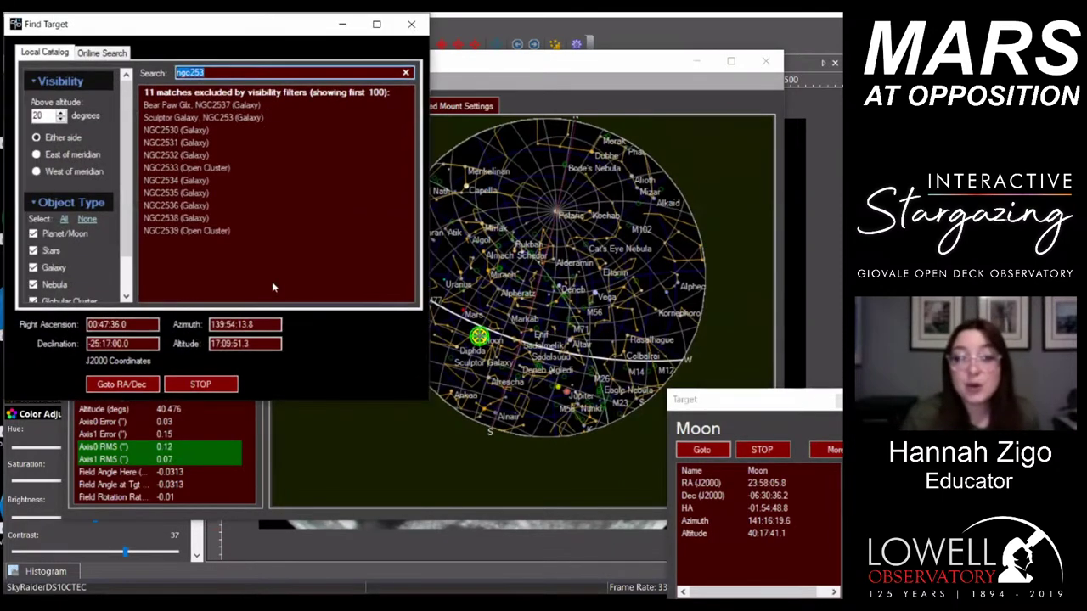
{"action": "key", "text": "alt+Tab"}
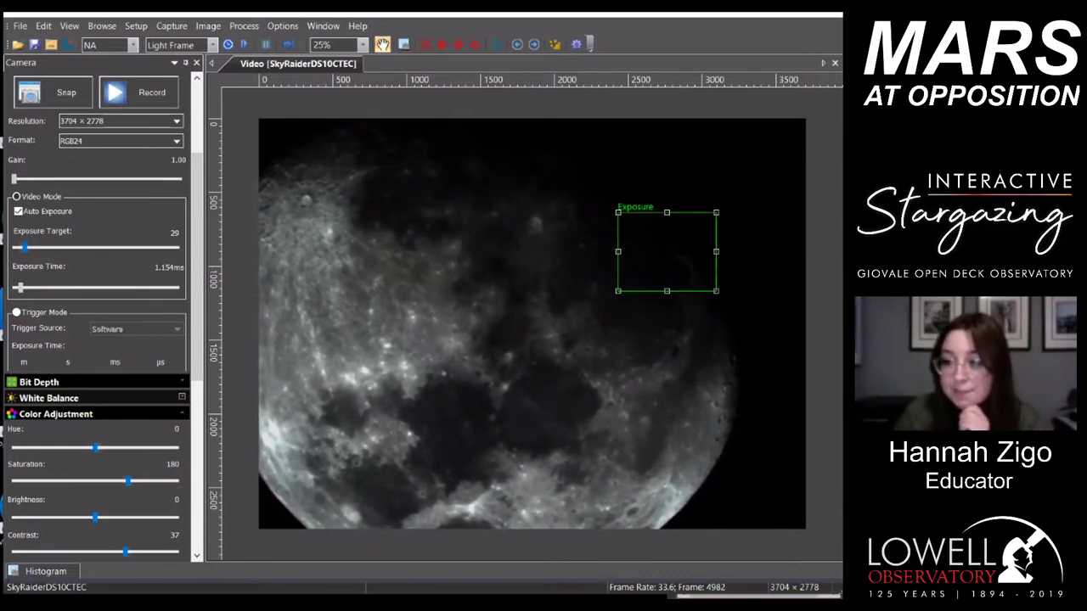
Step: Bring the PlaneWave Interface telescope windows back in front of the Moon view
{"action": "mouse_move", "coordinate": [594, 606]}
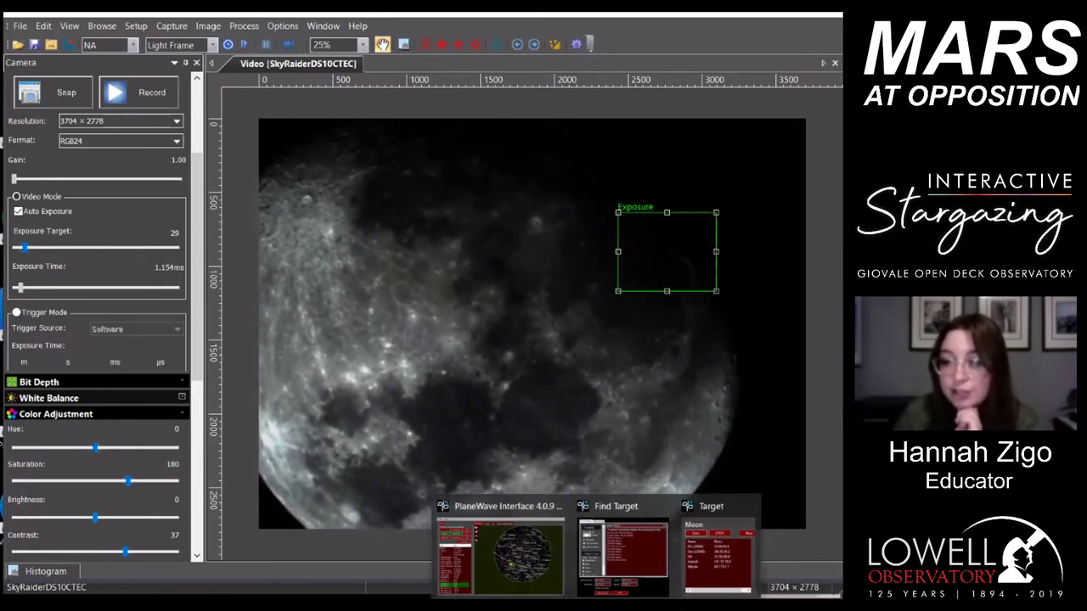
{"action": "left_click", "coordinate": [546, 590]}
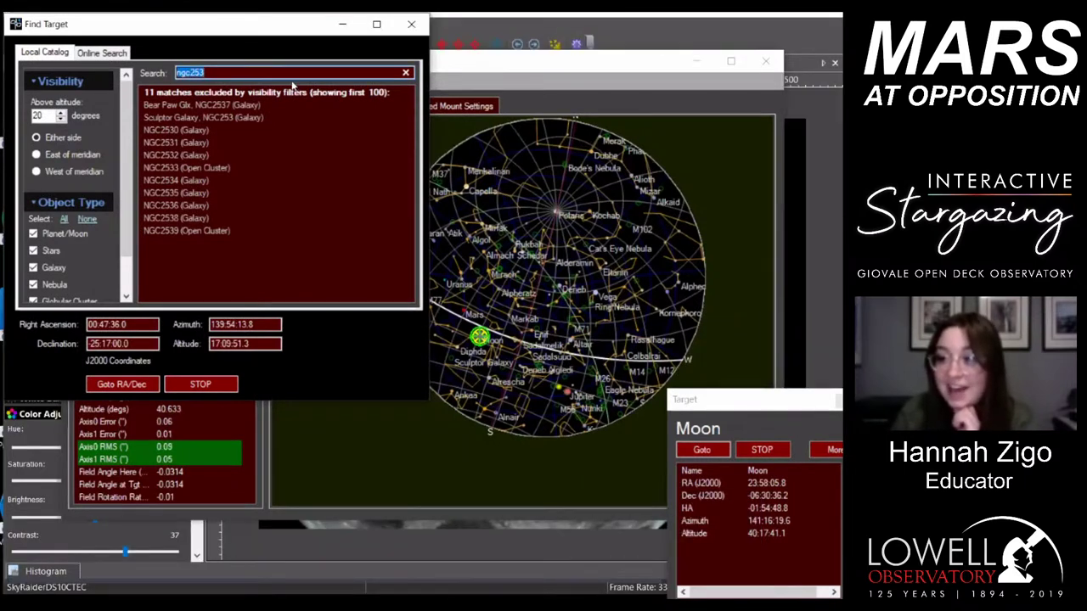
Step: Search 'albireo', select Albireo and Goto RA/Dec, then return to the camera software
{"action": "left_click", "coordinate": [205, 72]}
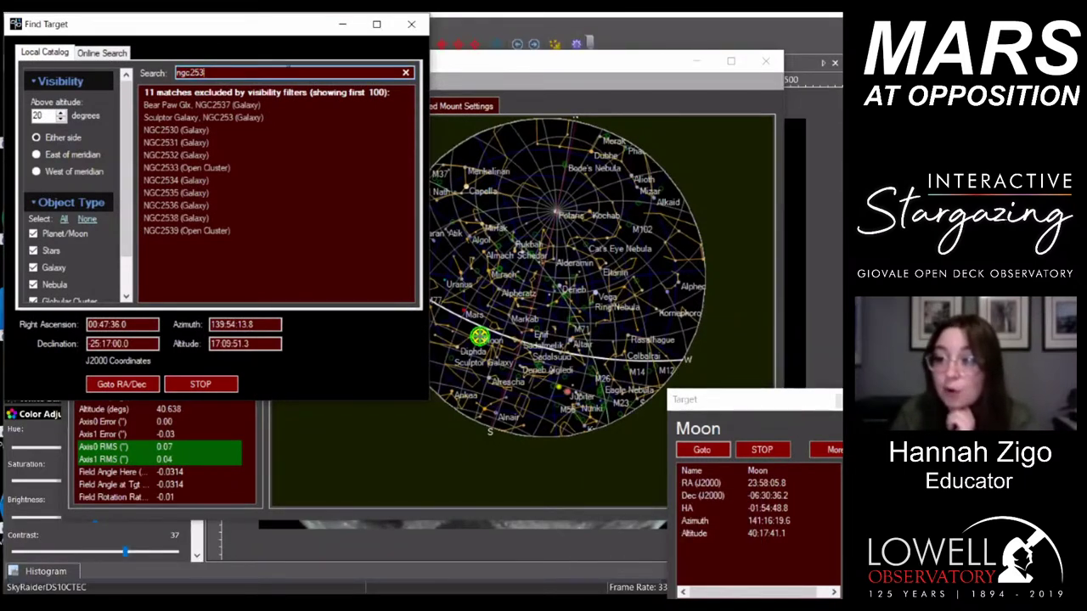
{"action": "key", "text": "BackSpace"}
{"action": "key", "text": "BackSpace"}
{"action": "key", "text": "BackSpace"}
{"action": "key", "text": "BackSpace"}
{"action": "key", "text": "BackSpace"}
{"action": "key", "text": "BackSpace"}
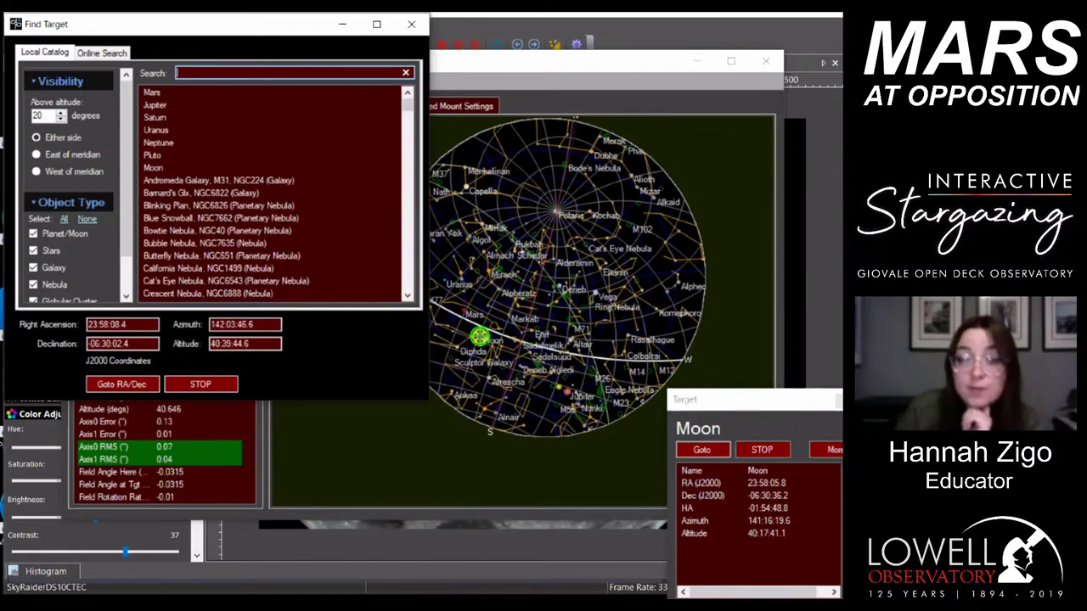
{"action": "type", "text": "albireo"}
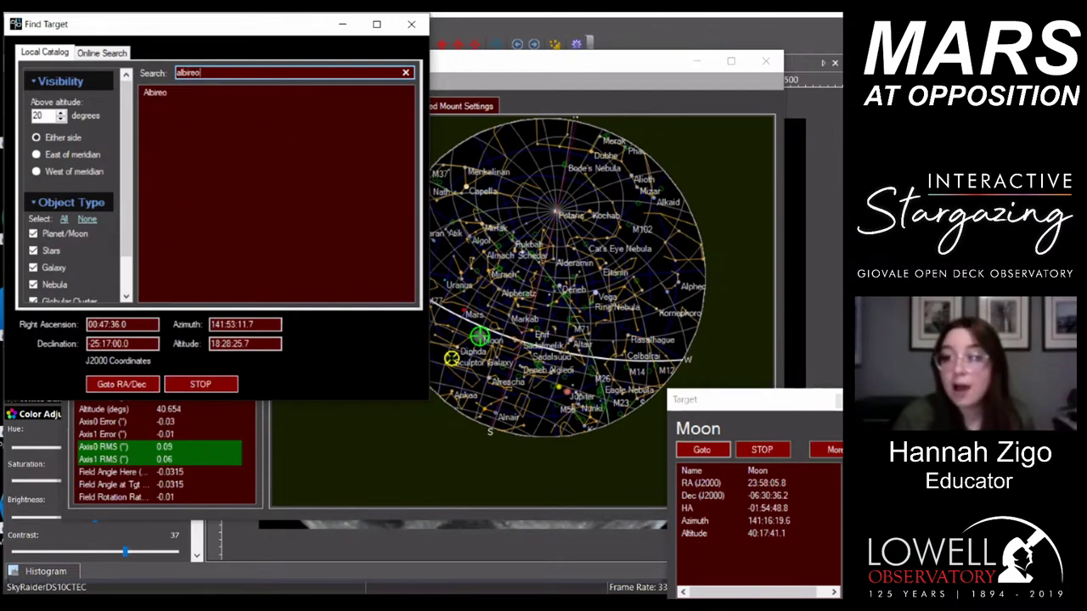
{"action": "left_click", "coordinate": [158, 92]}
{"action": "left_click", "coordinate": [121, 384]}
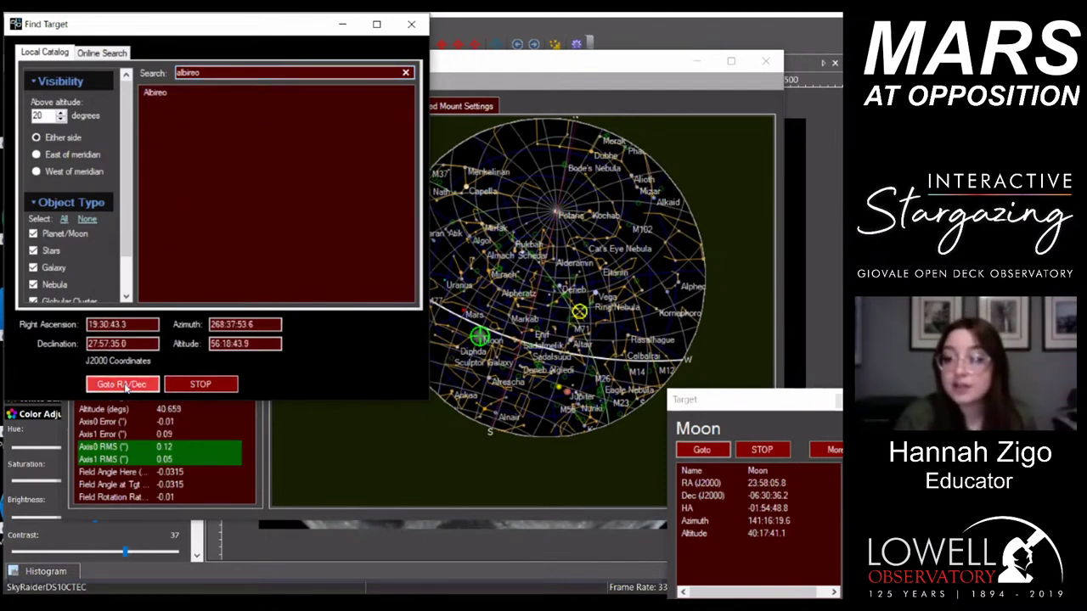
{"action": "key", "text": "alt+Tab"}
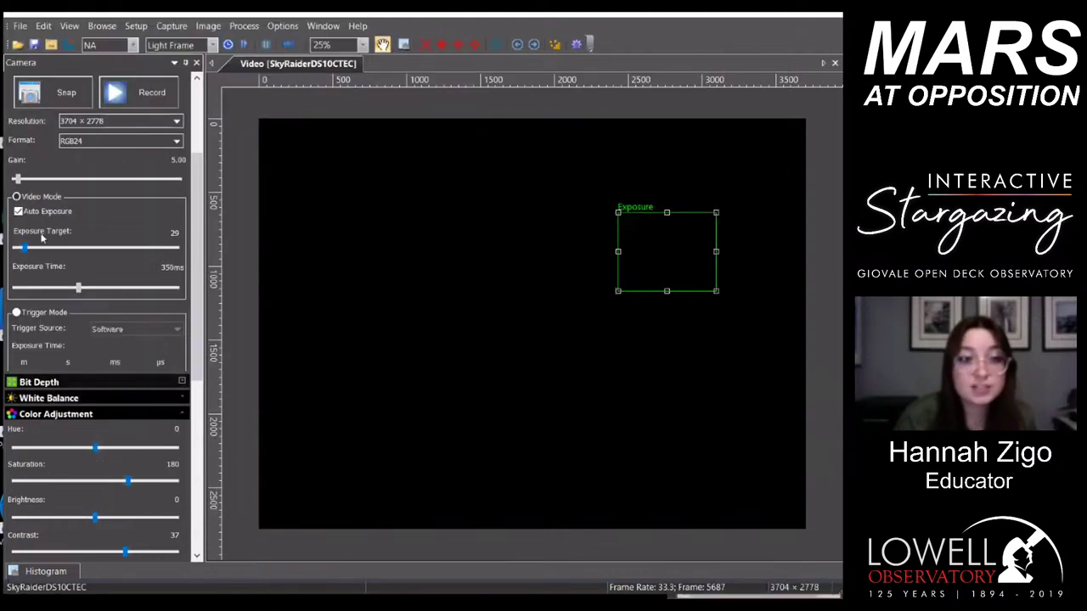
Step: Disable Auto Exposure and set a manual 5000 ms exposure time
{"action": "left_click", "coordinate": [20, 212]}
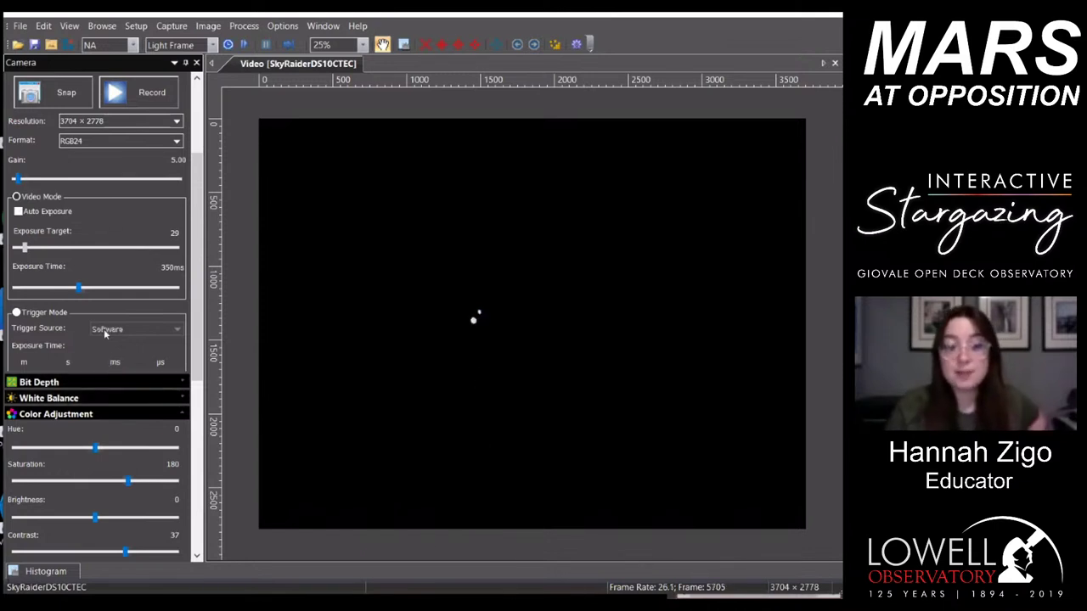
{"action": "left_click_drag", "start_coordinate": [77, 289], "coordinate": [176, 288]}
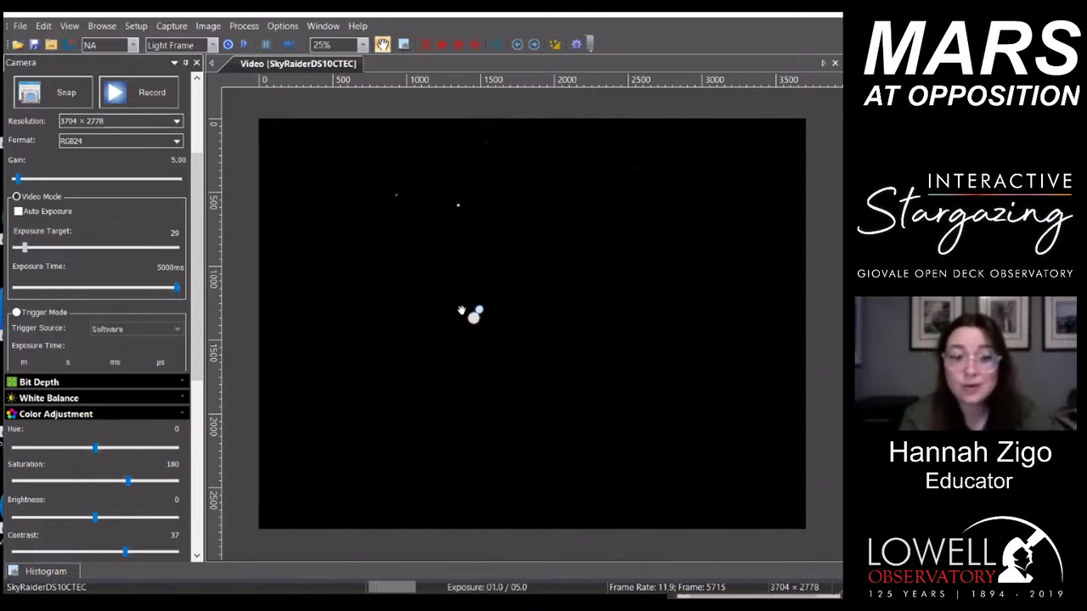
Step: Centre the zoomed view on Albireo's pair and shorten the exposure to 337.095 ms
{"action": "scroll", "coordinate": [463, 312], "scroll_direction": "up", "scroll_amount": 5}
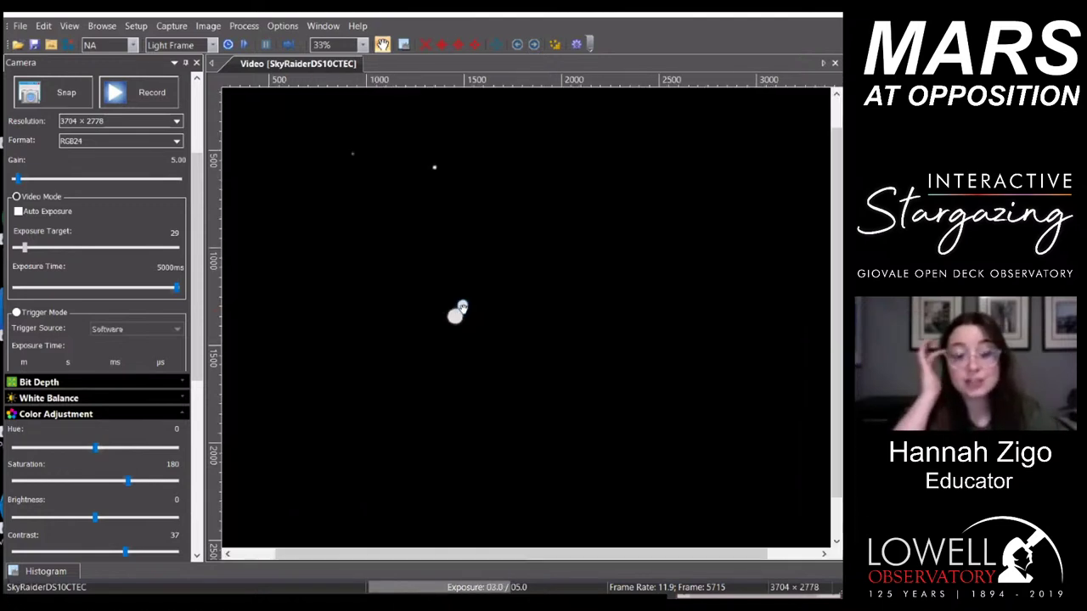
{"action": "left_click_drag", "start_coordinate": [463, 313], "coordinate": [693, 360]}
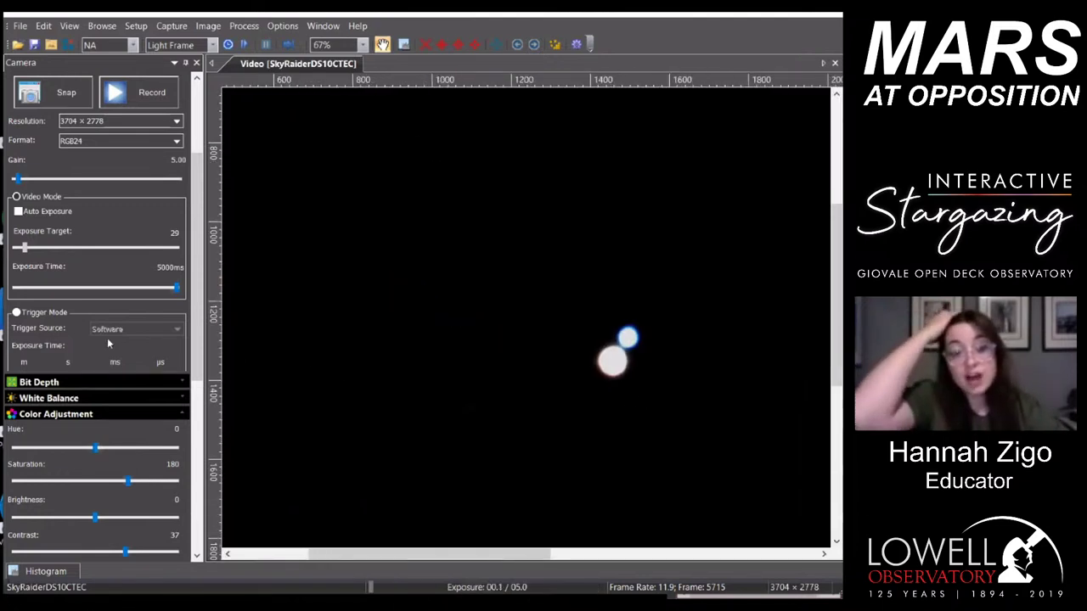
{"action": "left_click_drag", "start_coordinate": [176, 288], "coordinate": [120, 288]}
{"action": "scroll", "coordinate": [633, 359], "scroll_direction": "down", "scroll_amount": 2}
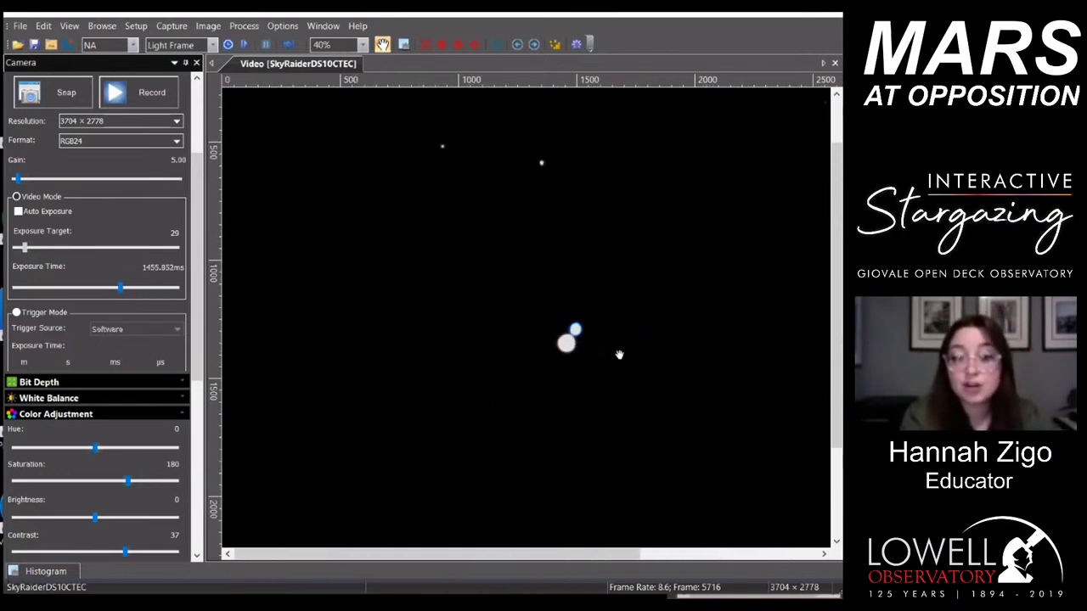
{"action": "left_click_drag", "start_coordinate": [564, 330], "coordinate": [508, 333]}
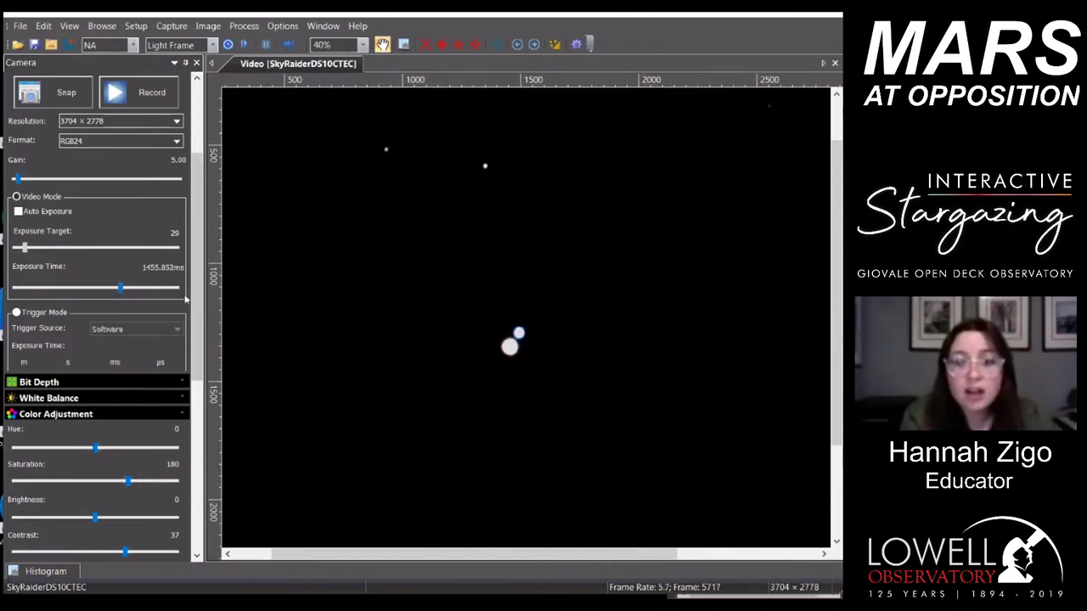
{"action": "left_click_drag", "start_coordinate": [121, 288], "coordinate": [77, 304]}
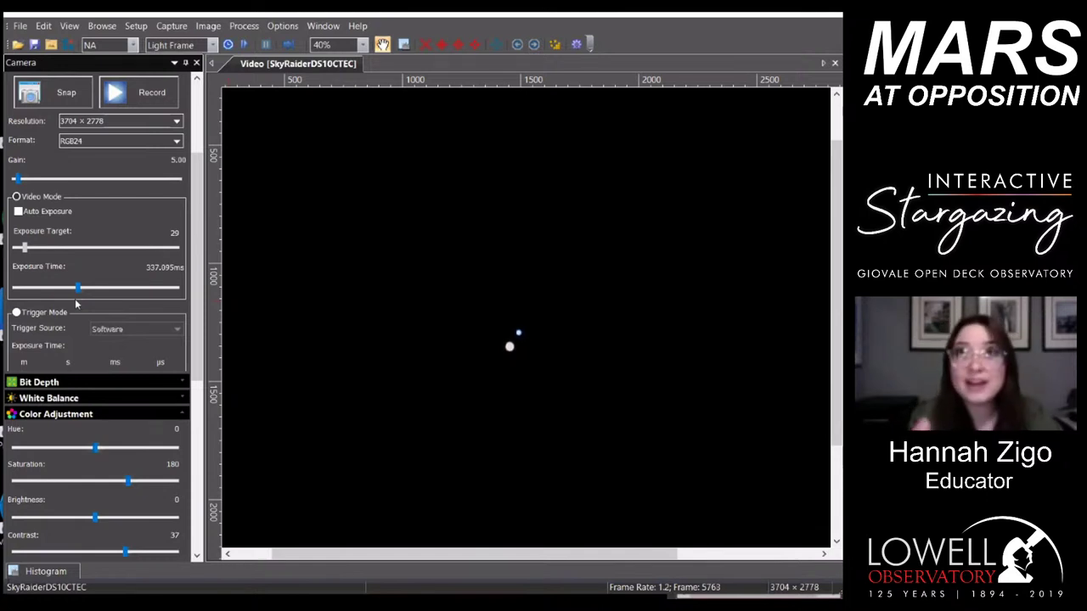
Step: Snap image 0001 of Albireo and return to the Video [SkyRaiderDS10CTEC] live feed
{"action": "left_click", "coordinate": [54, 99]}
{"action": "left_click_drag", "start_coordinate": [544, 399], "coordinate": [462, 356]}
{"action": "left_click", "coordinate": [302, 63]}
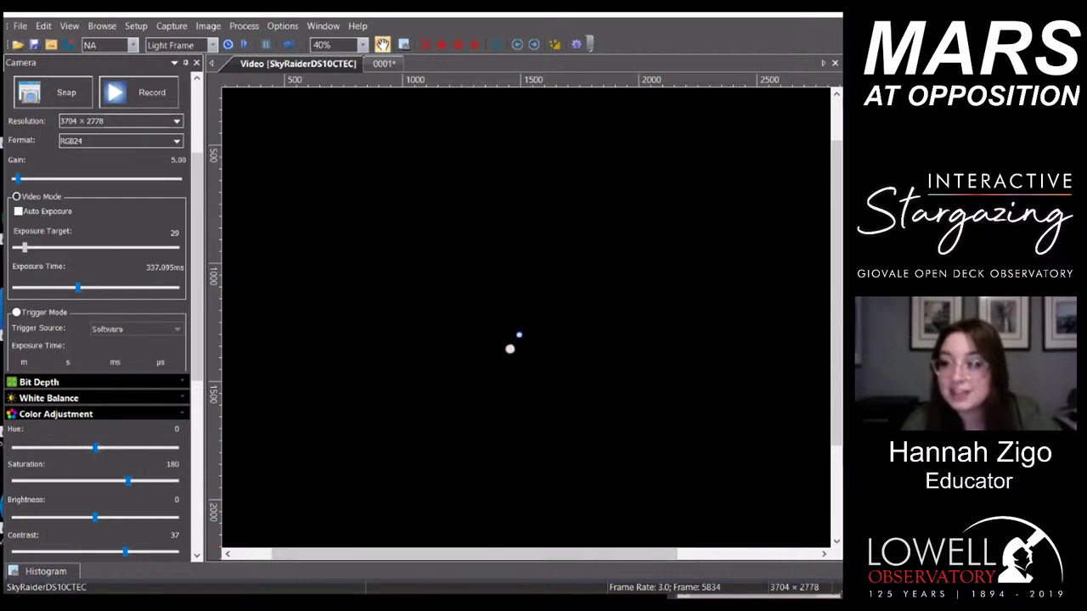
{"action": "mouse_move", "coordinate": [599, 606]}
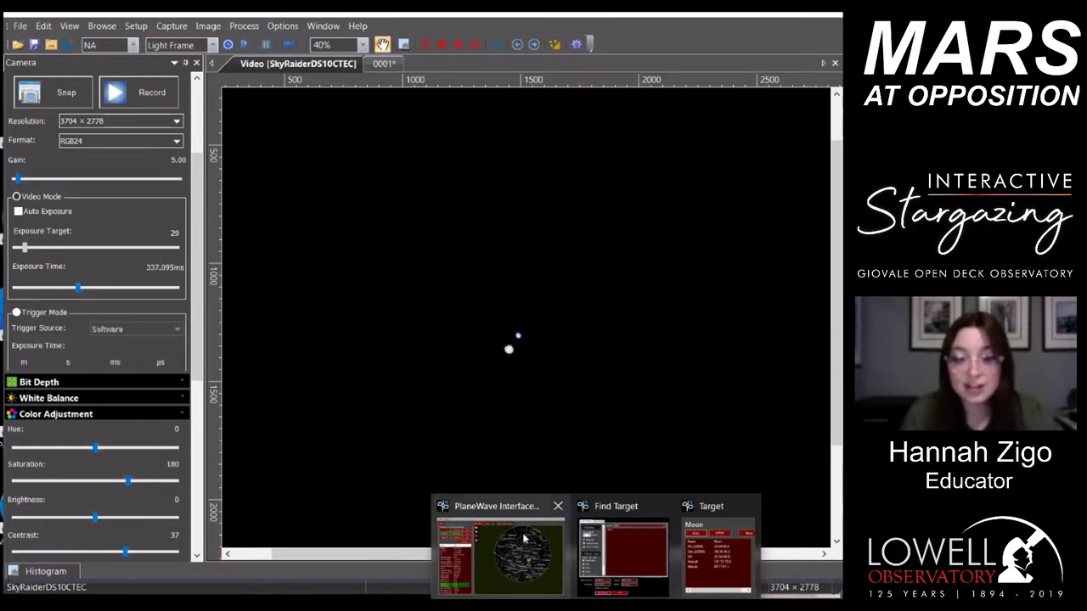
Step: Select Saturn on the PlaneWave sky map and slew to it, then return to the camera window
{"action": "left_click", "coordinate": [501, 552]}
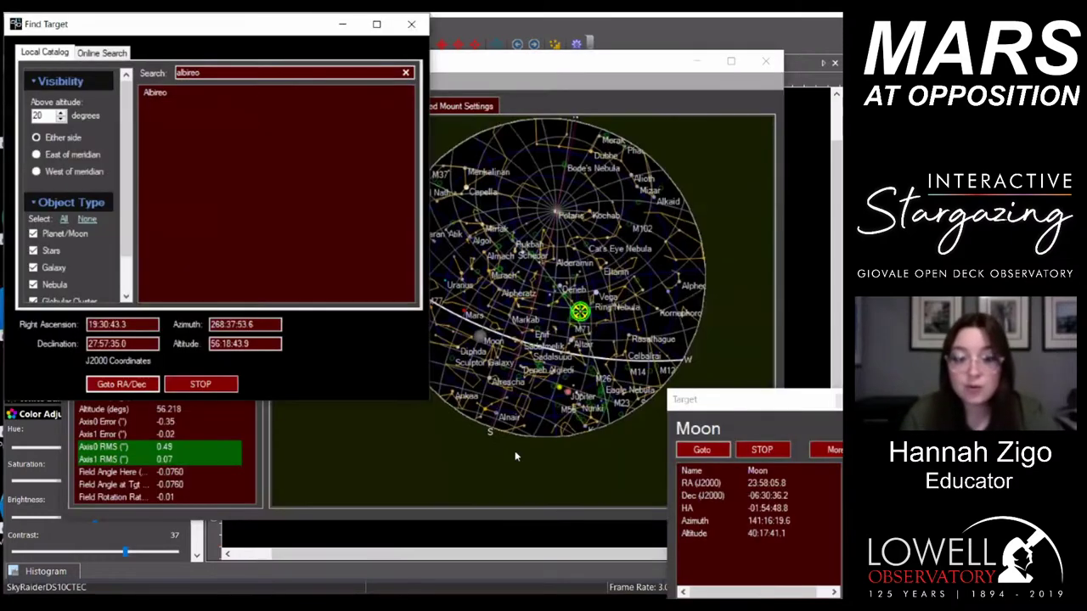
{"action": "left_click", "coordinate": [559, 390]}
{"action": "left_click", "coordinate": [716, 452]}
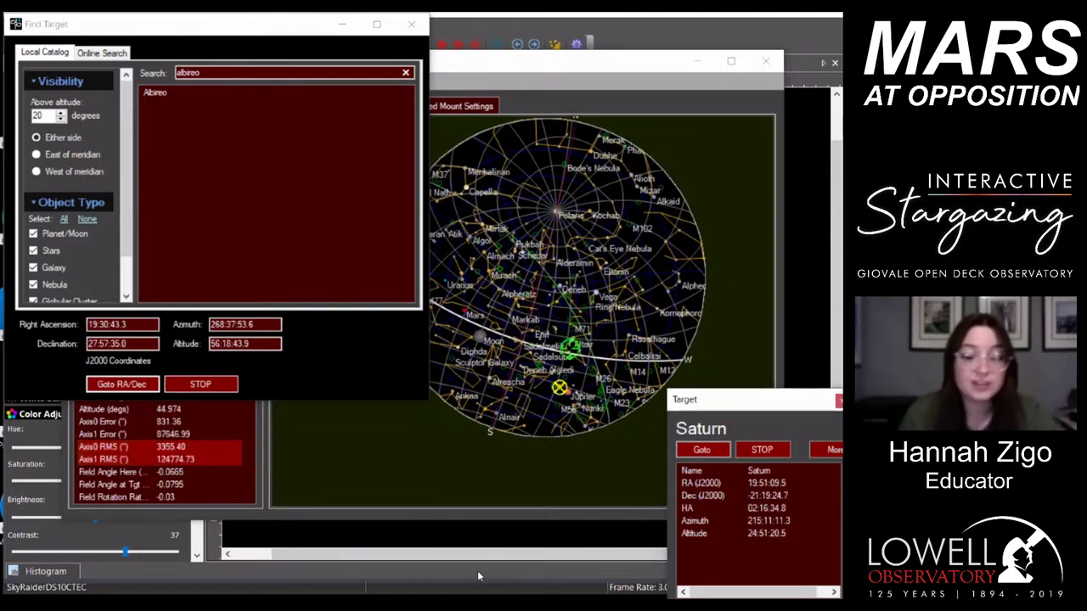
{"action": "left_click", "coordinate": [477, 570]}
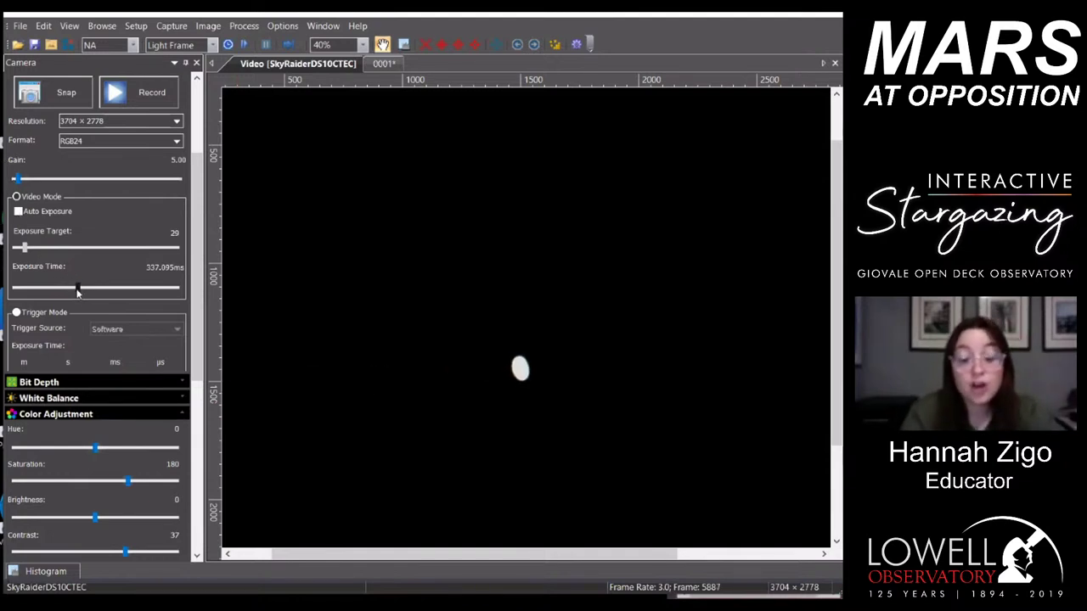
Step: Lower the exposure to about 11 ms, zooming and panning in to find Saturn
{"action": "left_click_drag", "start_coordinate": [78, 291], "coordinate": [29, 291]}
{"action": "scroll", "coordinate": [519, 370], "scroll_direction": "up", "scroll_amount": 5}
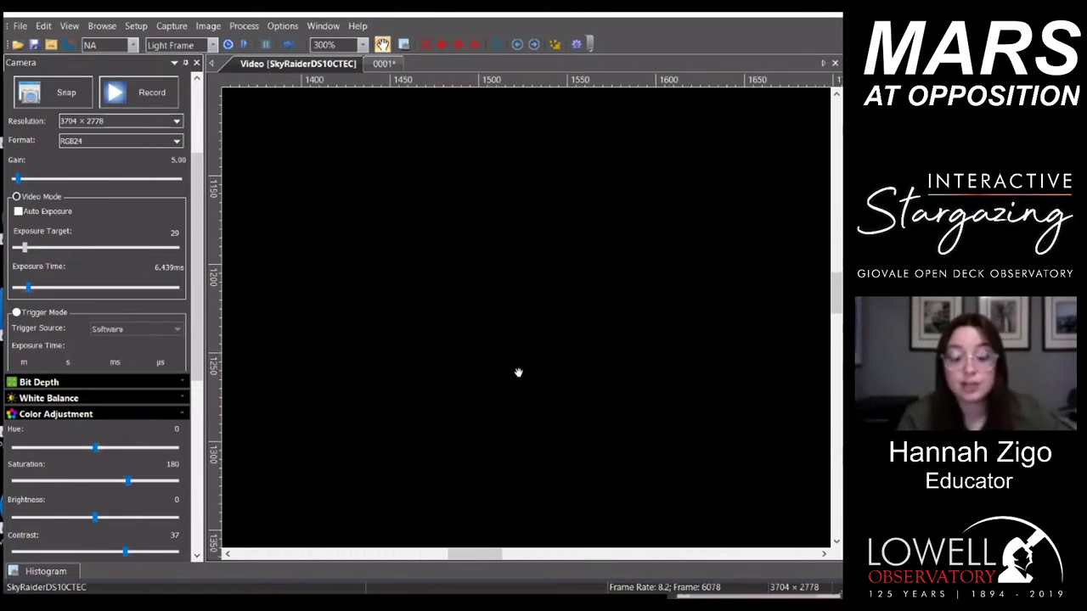
{"action": "left_click_drag", "start_coordinate": [471, 352], "coordinate": [456, 305]}
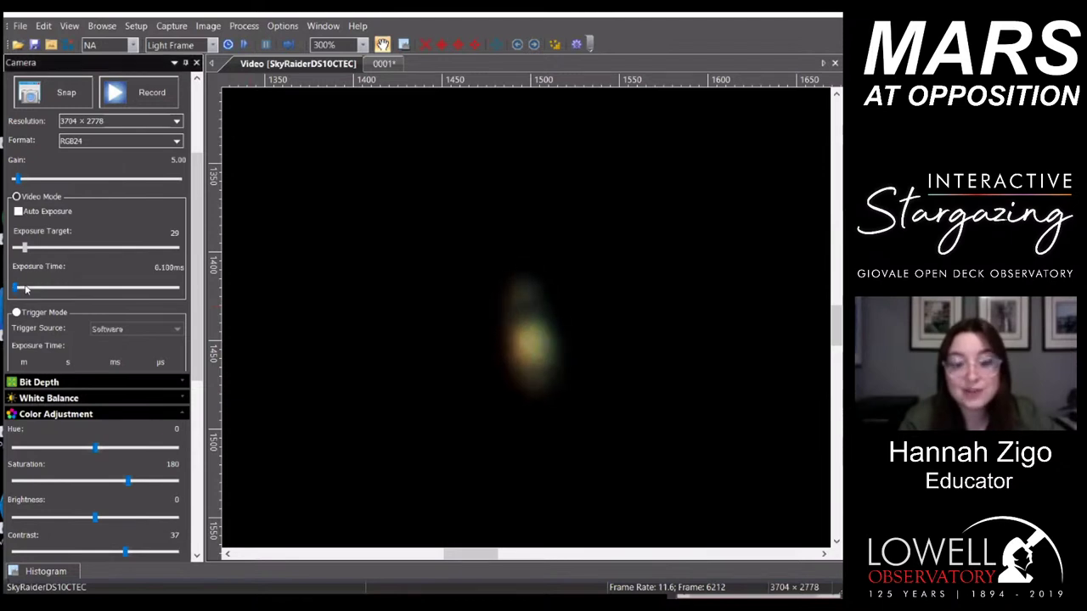
{"action": "left_click_drag", "start_coordinate": [30, 291], "coordinate": [28, 286]}
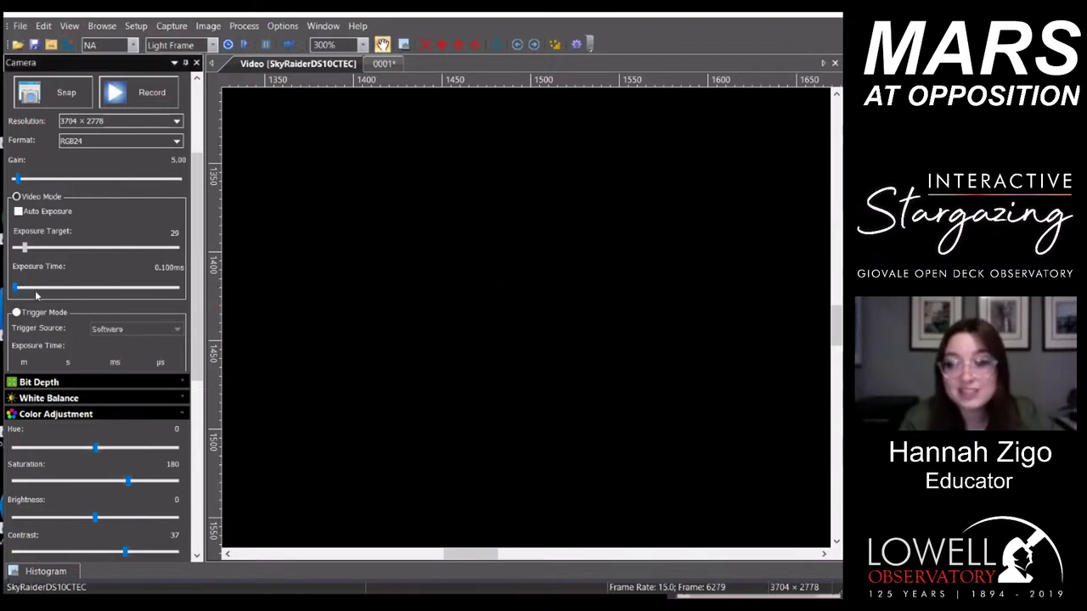
{"action": "left_click_drag", "start_coordinate": [17, 290], "coordinate": [33, 293]}
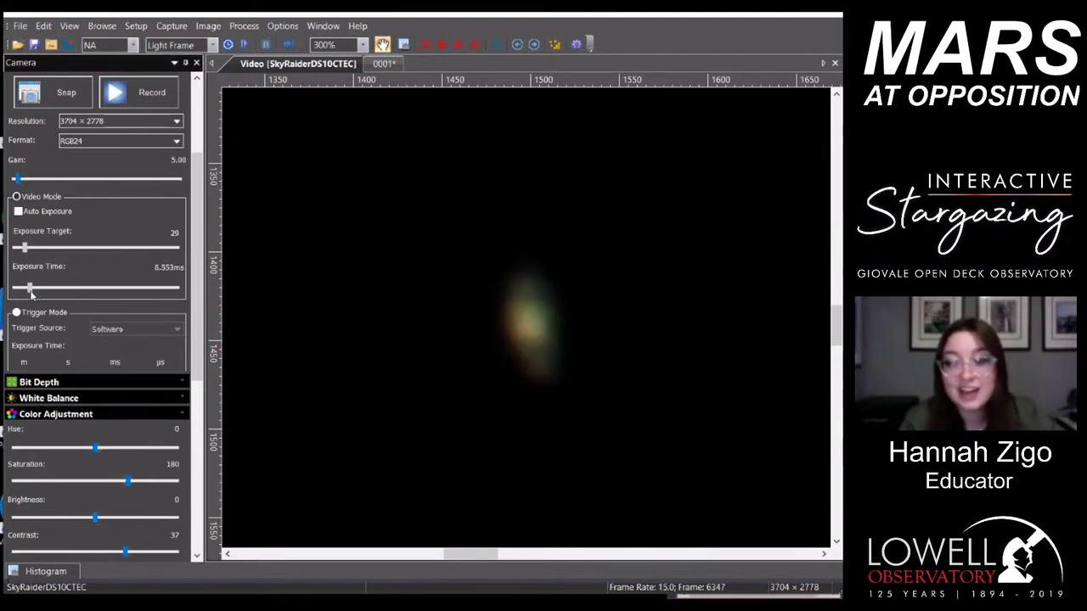
Step: Zoom back out, save Saturn as snapshot 0002, and return to the live Video feed
{"action": "scroll", "coordinate": [456, 334], "scroll_direction": "down", "scroll_amount": 2}
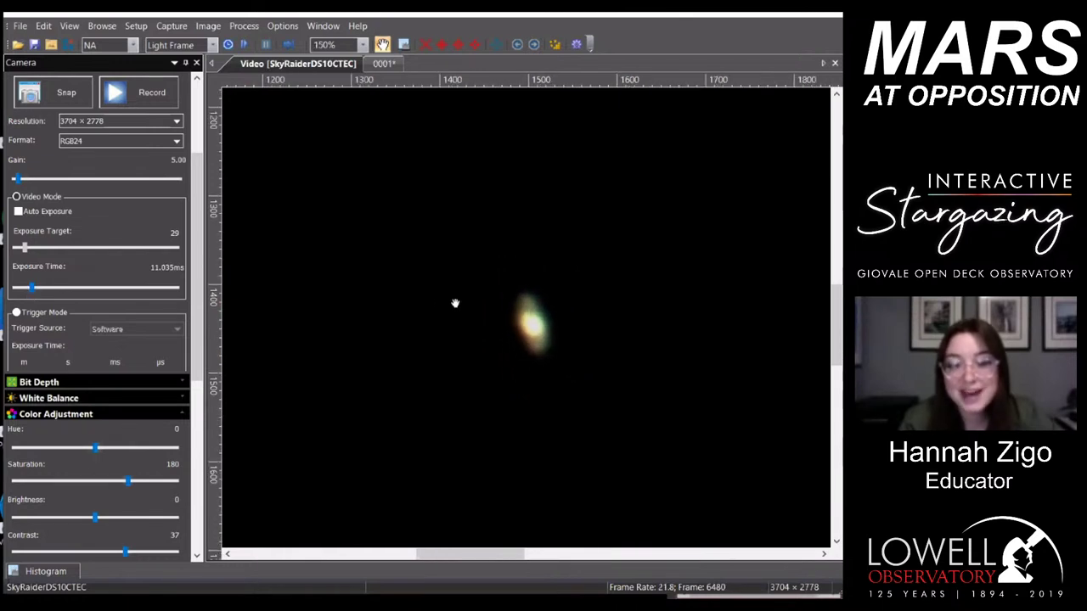
{"action": "scroll", "coordinate": [455, 304], "scroll_direction": "down", "scroll_amount": 2}
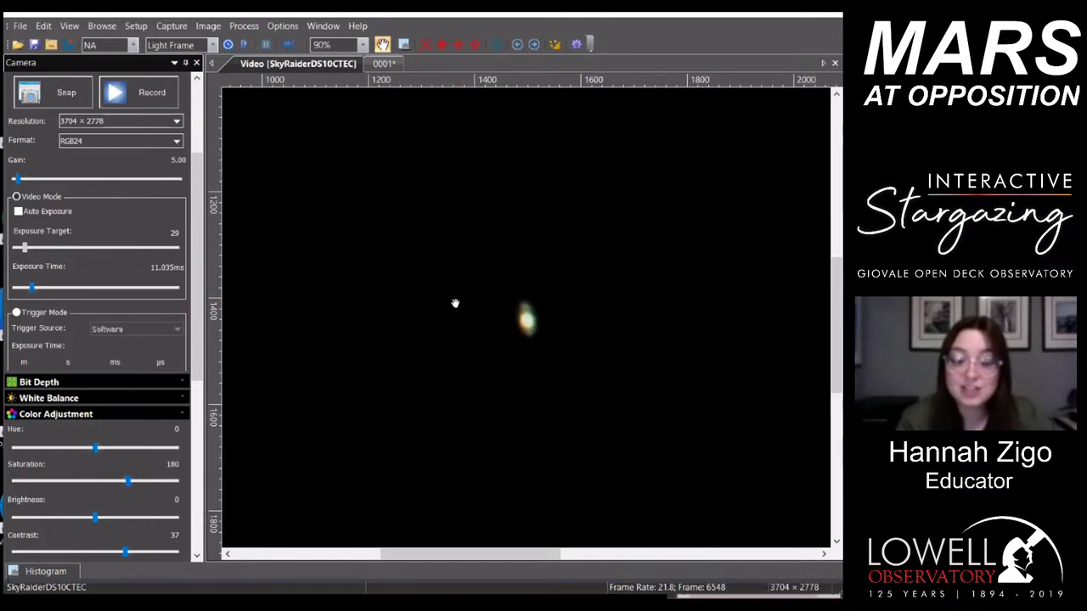
{"action": "scroll", "coordinate": [455, 303], "scroll_direction": "down", "scroll_amount": 1}
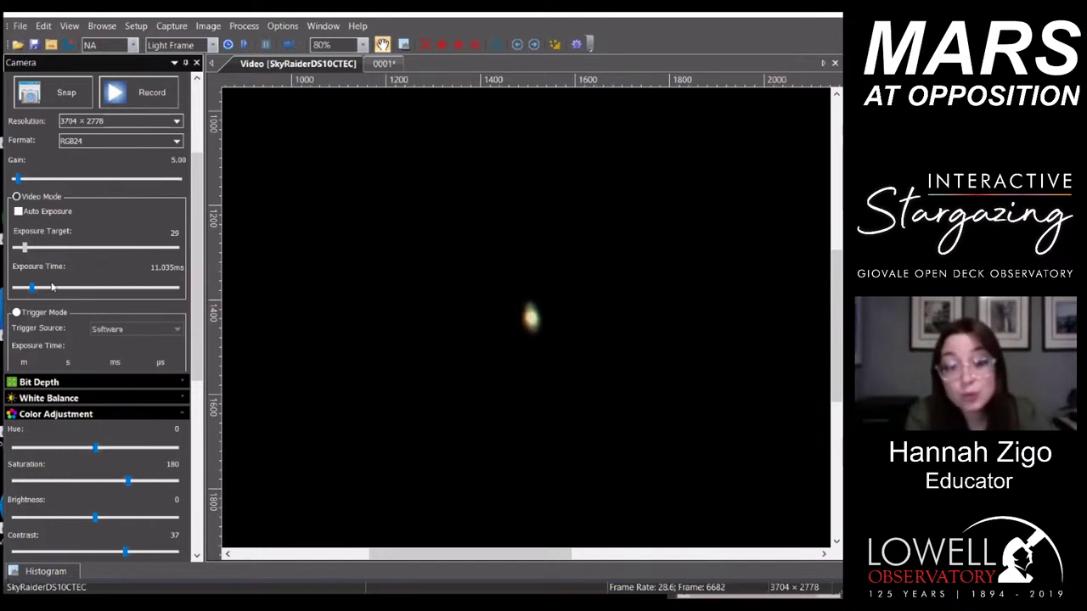
{"action": "left_click", "coordinate": [66, 93]}
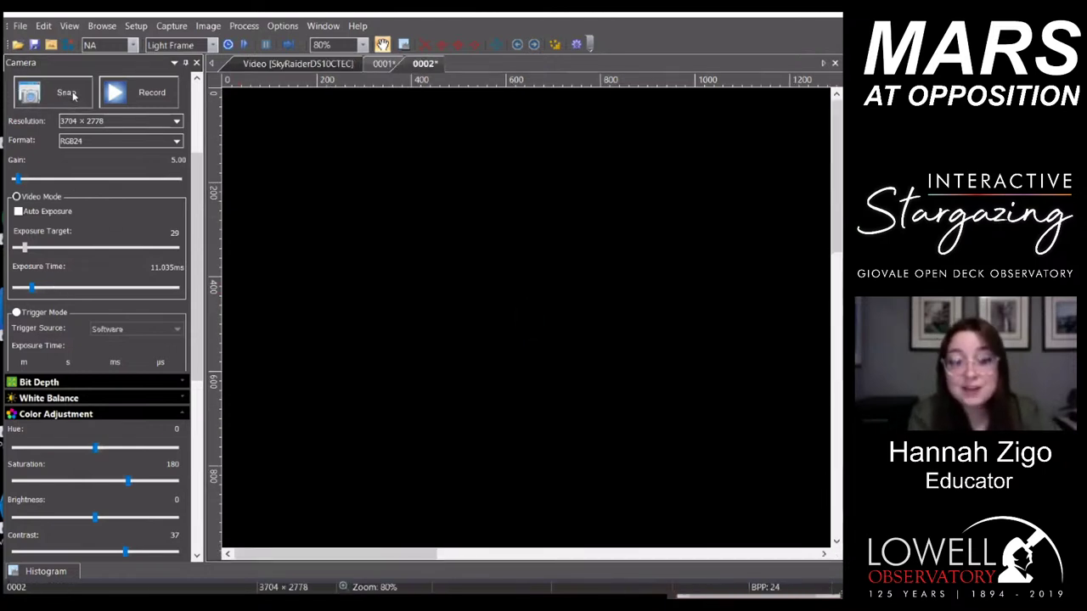
{"action": "left_click", "coordinate": [297, 63]}
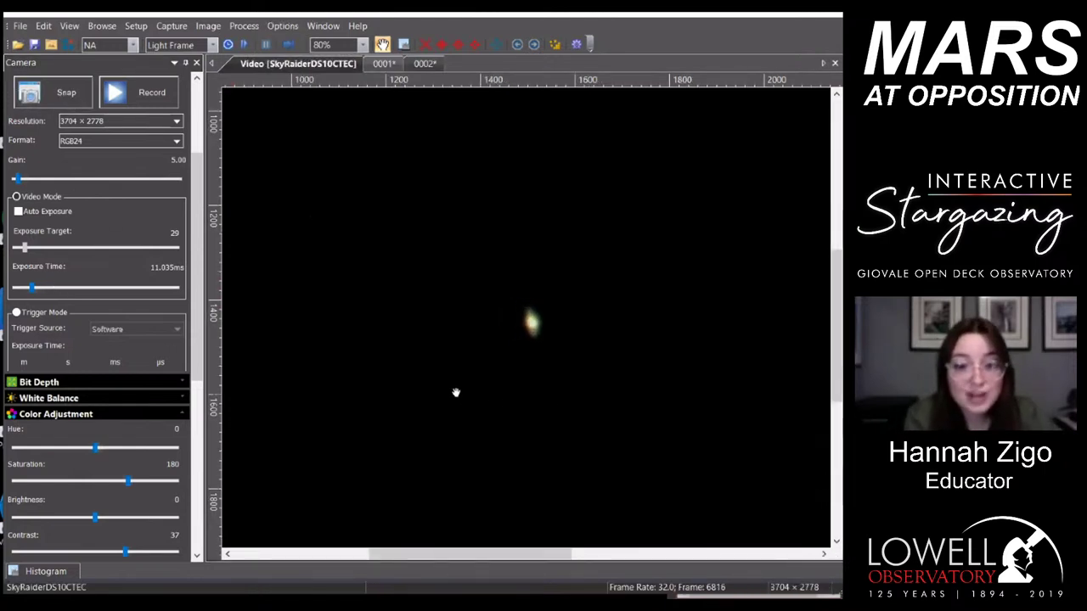